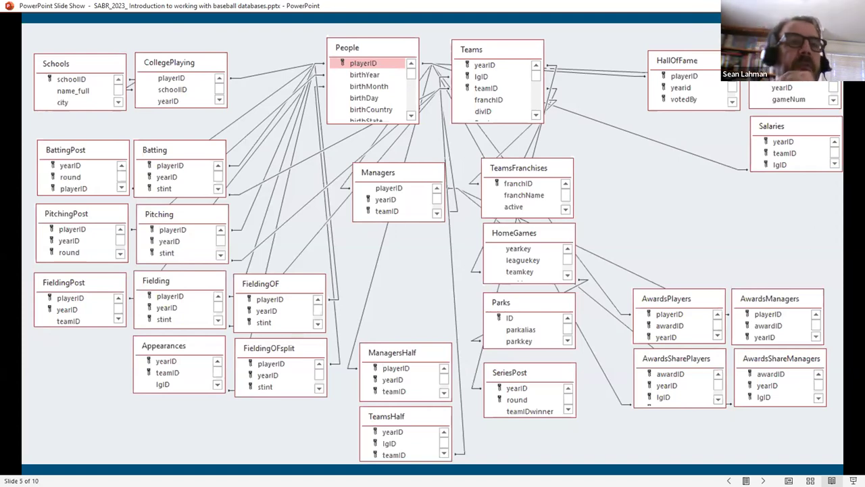
# Switch to Access, open the People table and browse the birth fields, selecting the record with a blank birthMonth and birthDay.
pyautogui.hotkey('alt', 'Tab')
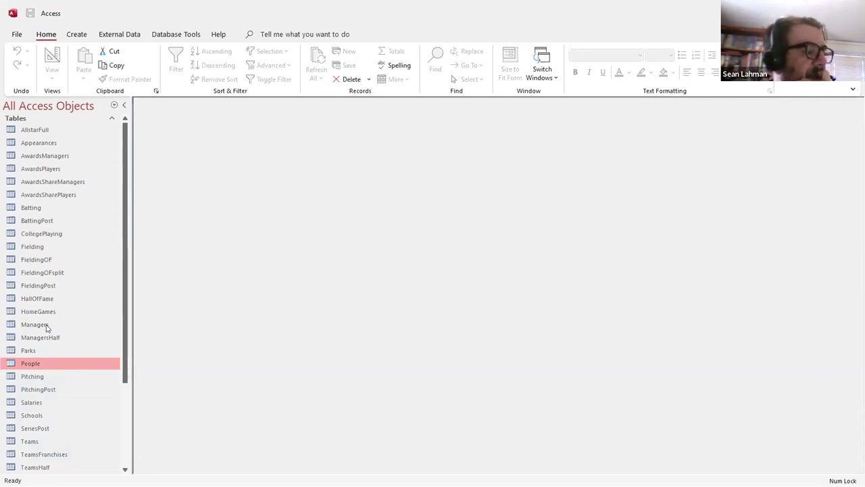
pyautogui.doubleClick(57, 365)
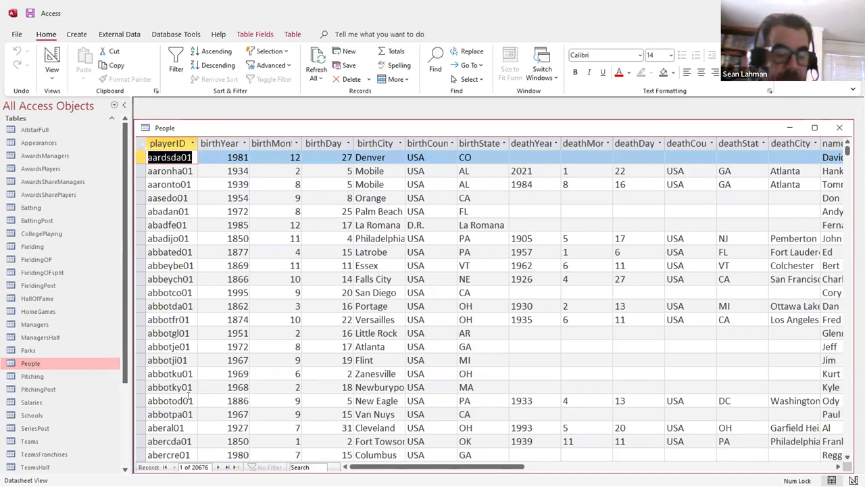
pyautogui.click(297, 329)
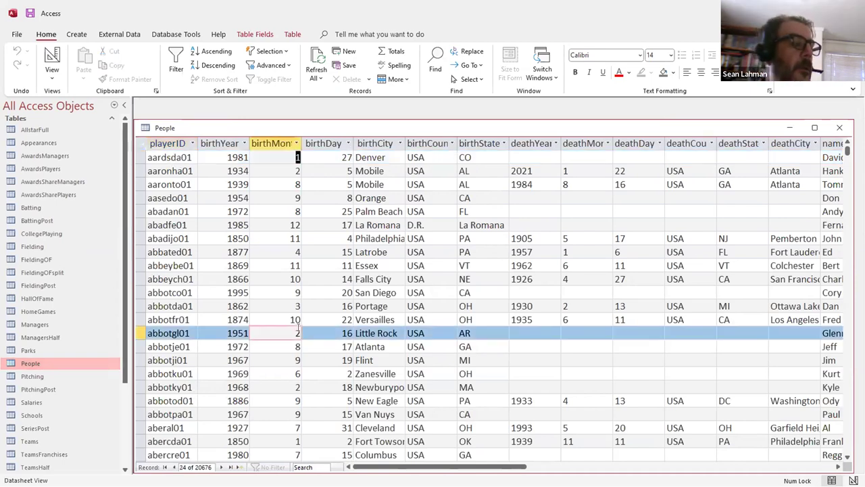
pyautogui.press('pagedown')
pyautogui.press('pagedown')
pyautogui.press('pagedown')
pyautogui.press('pagedown')
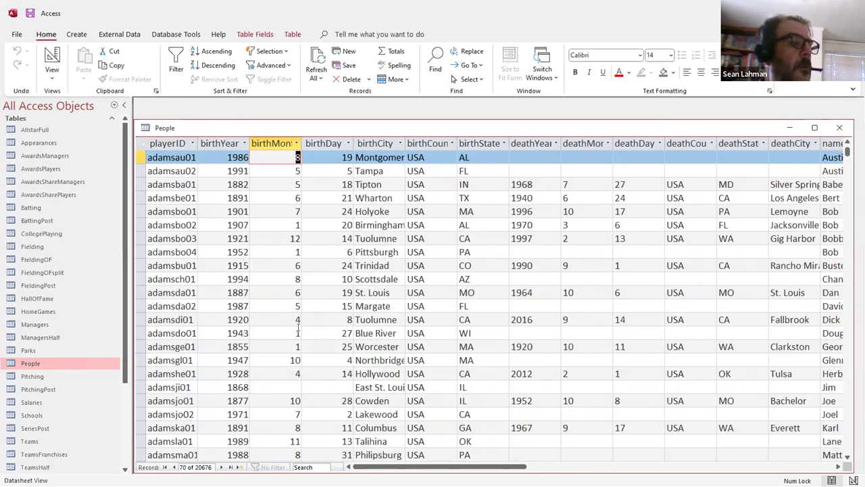
pyautogui.press('pageup')
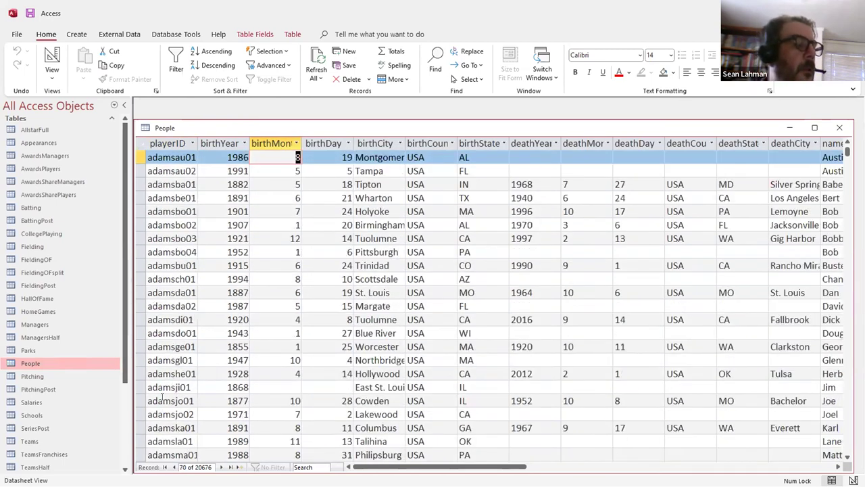
pyautogui.click(135, 383)
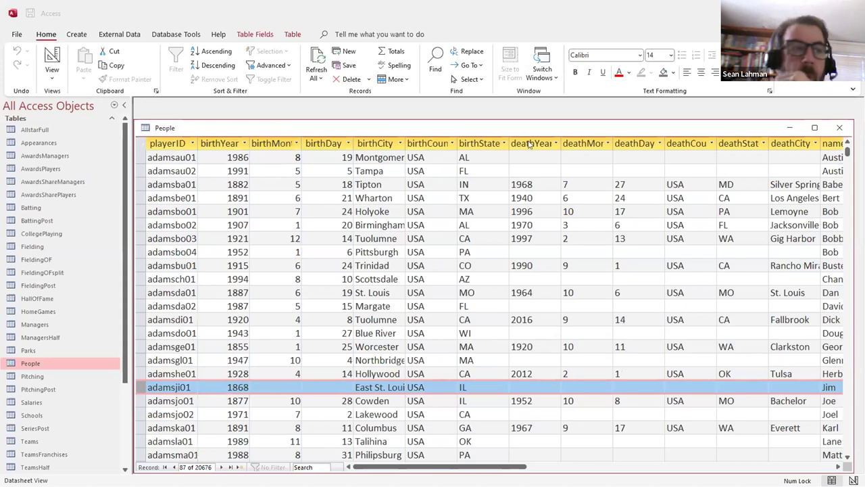
# Examine the remaining People fields from deathYear through retroID.
pyautogui.click(552, 159)
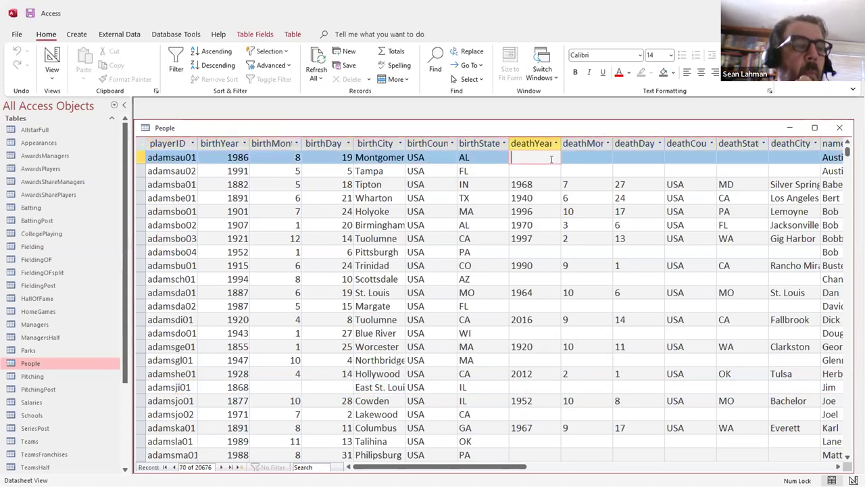
pyautogui.click(837, 467)
pyautogui.click(836, 467)
pyautogui.click(836, 467)
pyautogui.click(836, 467)
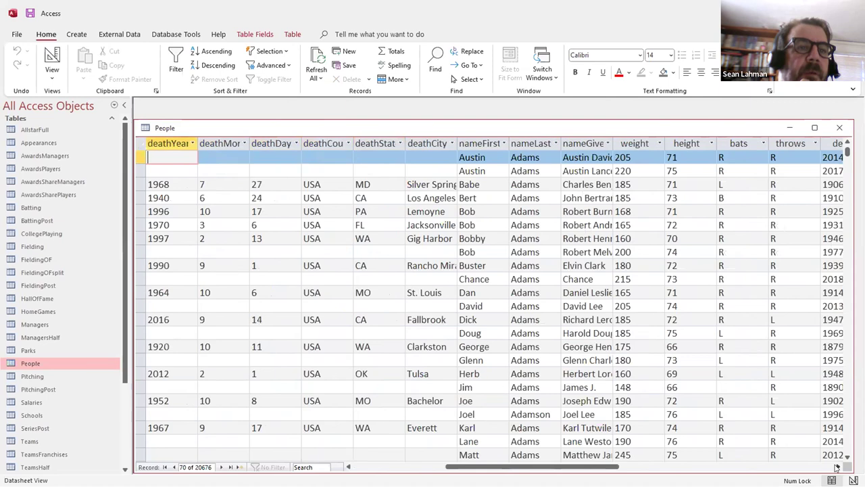
pyautogui.click(836, 467)
pyautogui.click(837, 467)
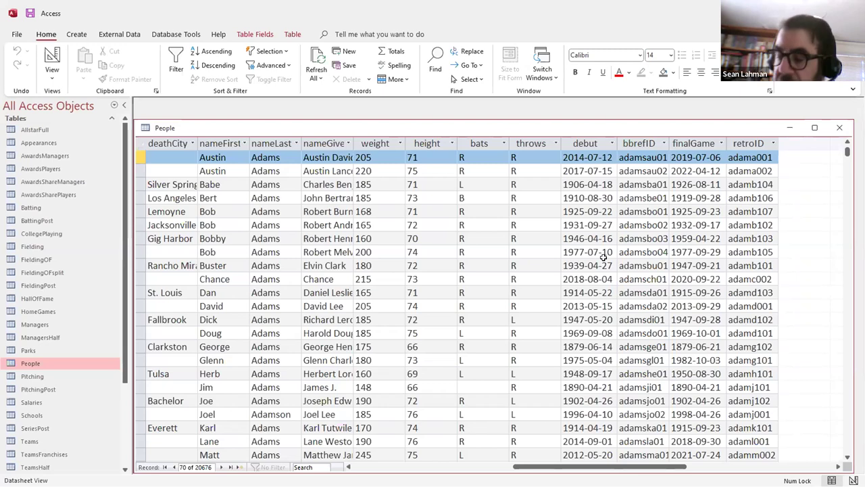
# Inspect the finalGame, height and bbrefID fields in the People table, and close the table.
pyautogui.doubleClick(690, 170)
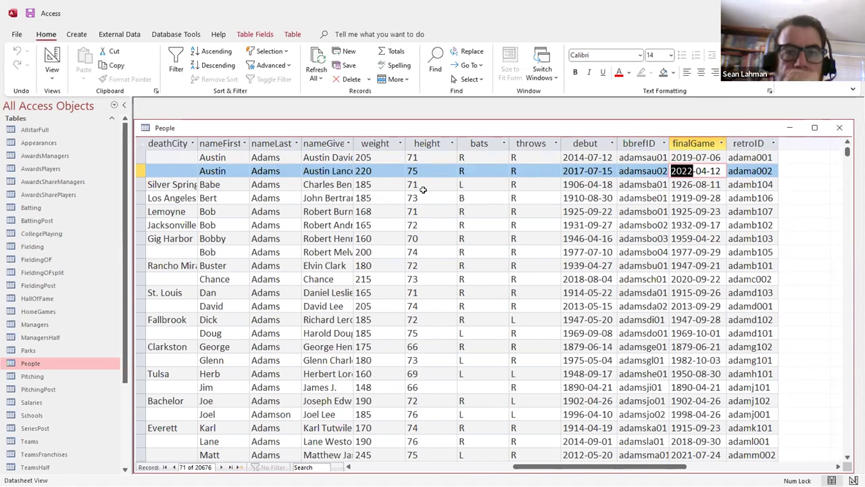
pyautogui.click(434, 142)
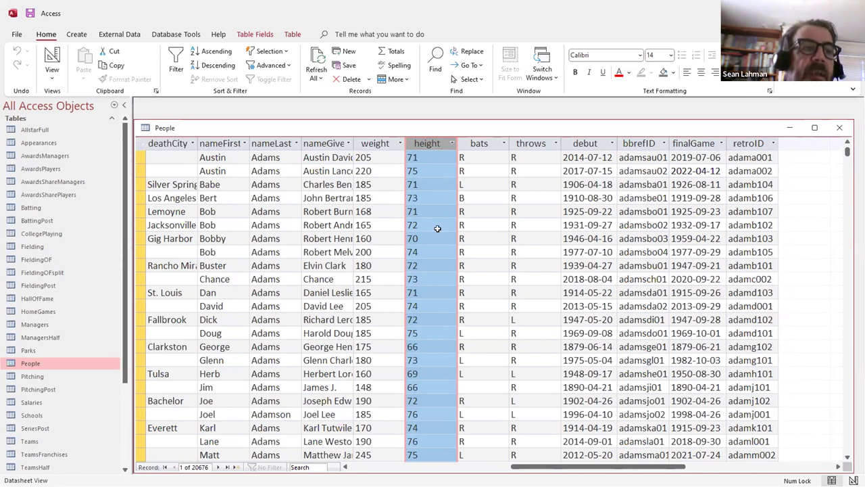
pyautogui.click(642, 143)
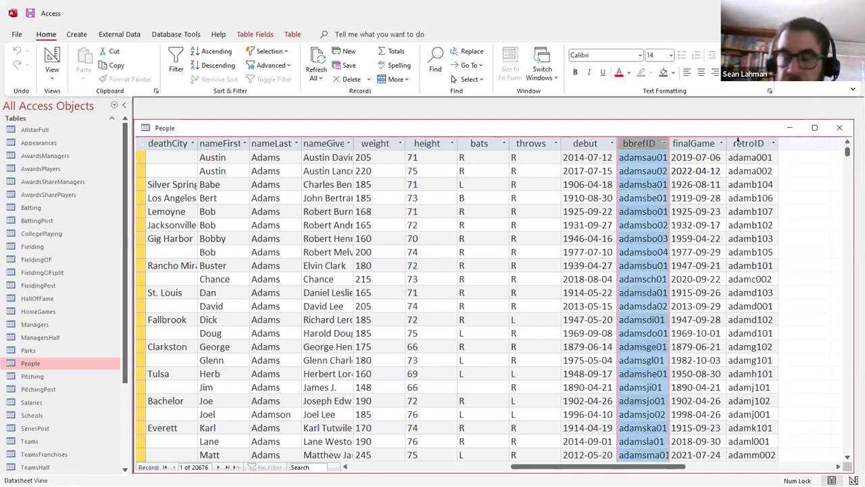
pyautogui.click(839, 127)
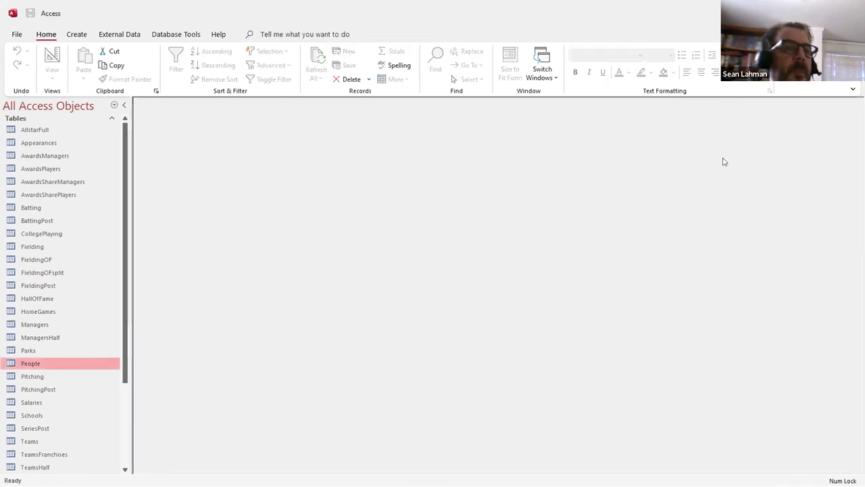
# Open the Batting table maximized and examine the stint field, including a player with two stints in the 2016 season.
pyautogui.doubleClick(31, 207)
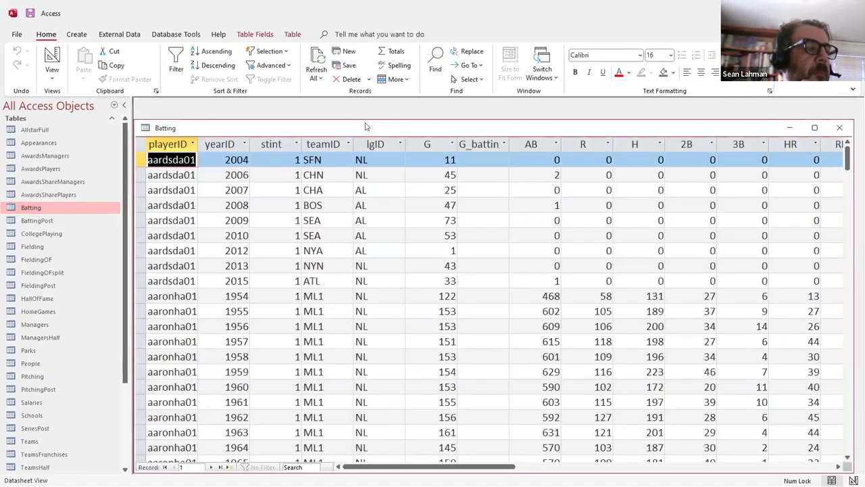
pyautogui.doubleClick(365, 128)
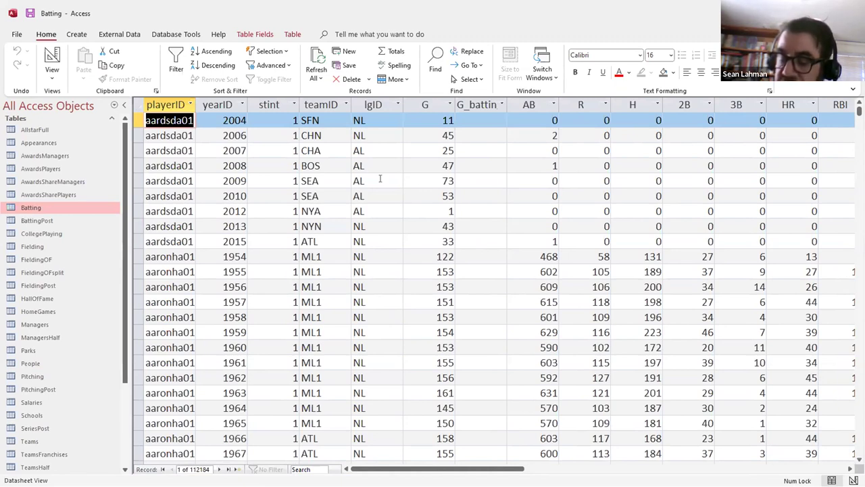
pyautogui.click(272, 107)
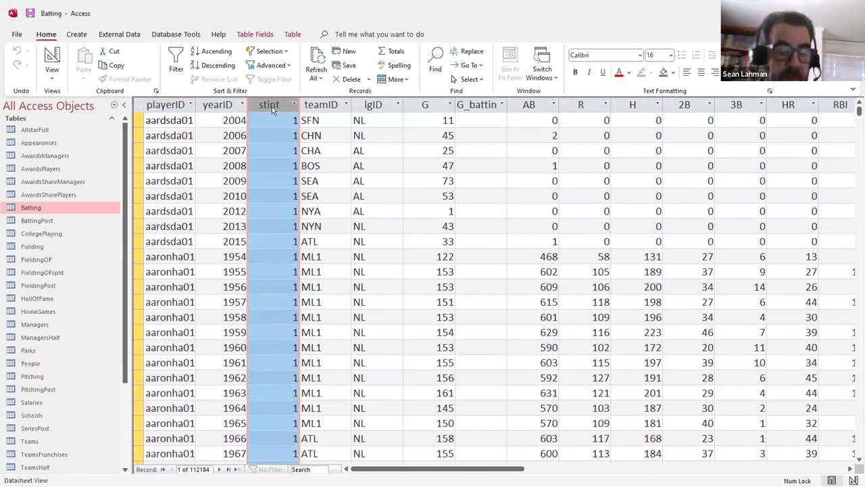
pyautogui.press('pagedown')
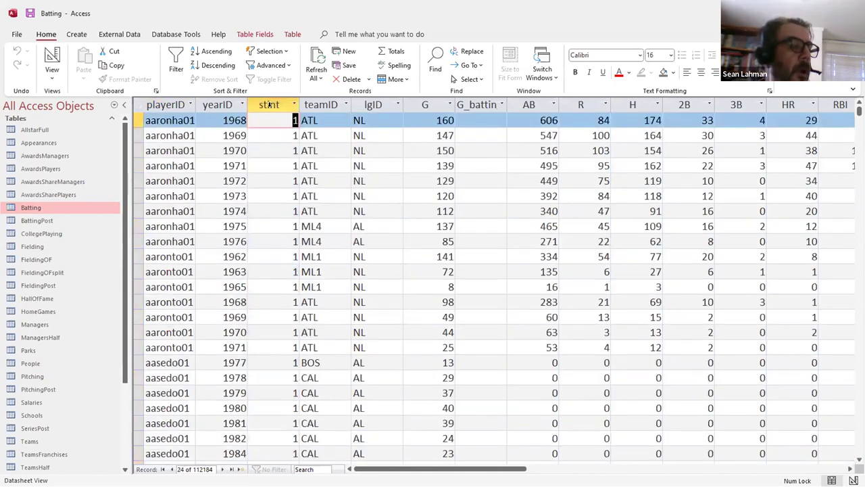
pyautogui.press('pagedown')
pyautogui.moveTo(174, 346); pyautogui.dragTo(190, 347)
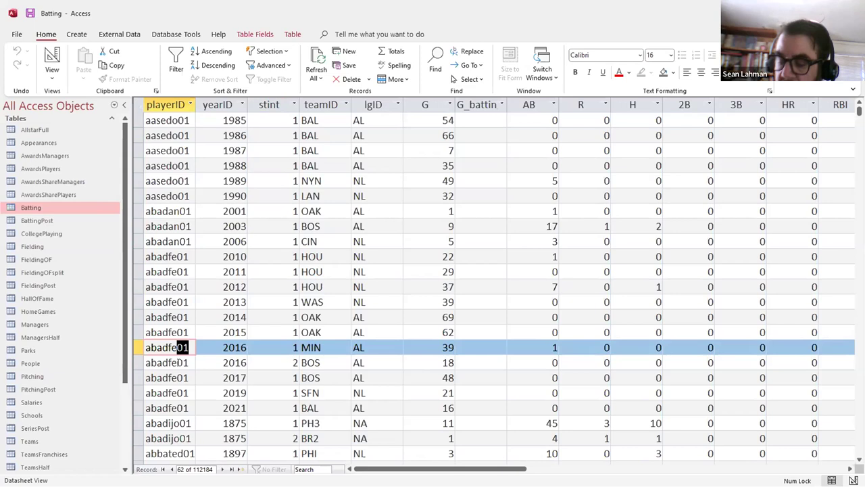
# Examine the Batting statistics fields, including a blank HBP value for an early player, and close the table.
pyautogui.moveTo(440, 468); pyautogui.dragTo(545, 468)
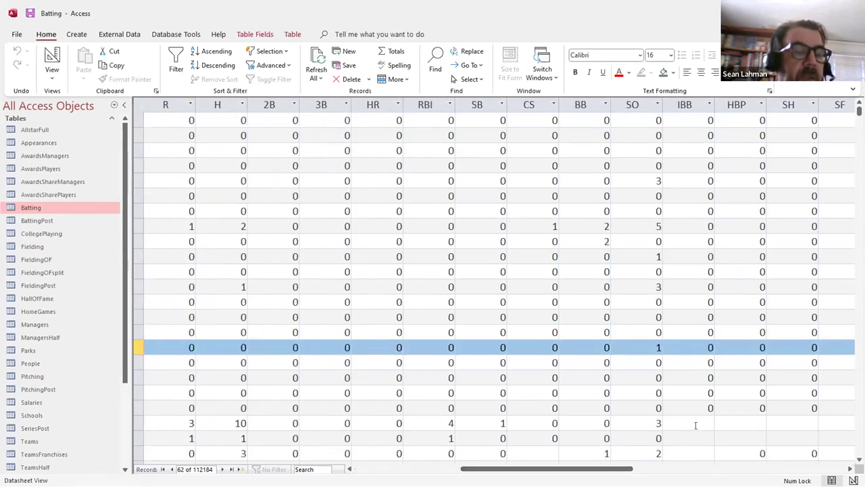
pyautogui.scroll(-3, 696, 424)
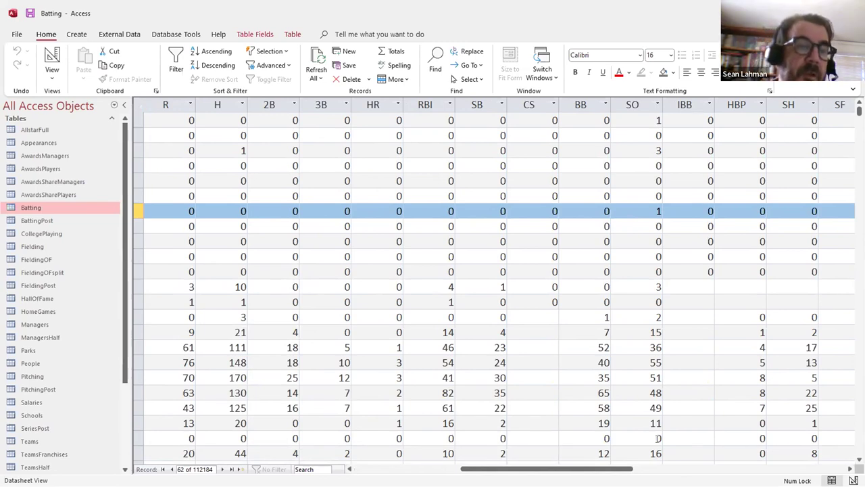
pyautogui.click(752, 284)
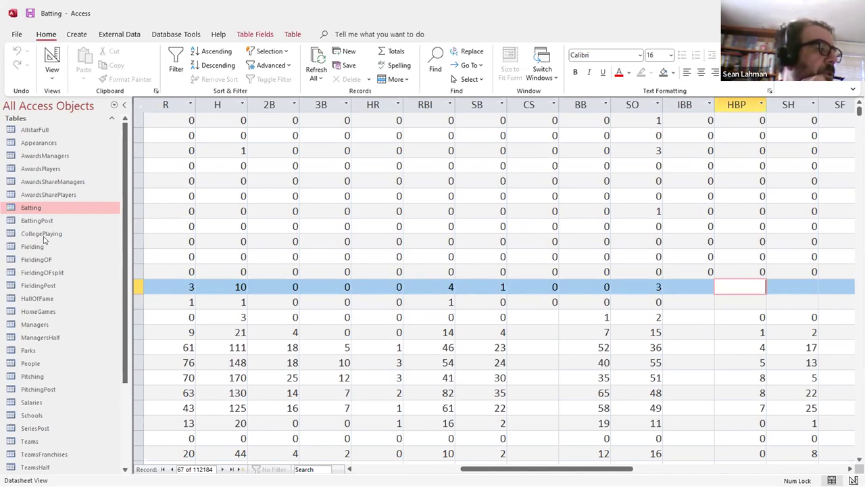
pyautogui.hotkey('ctrl', 'w')
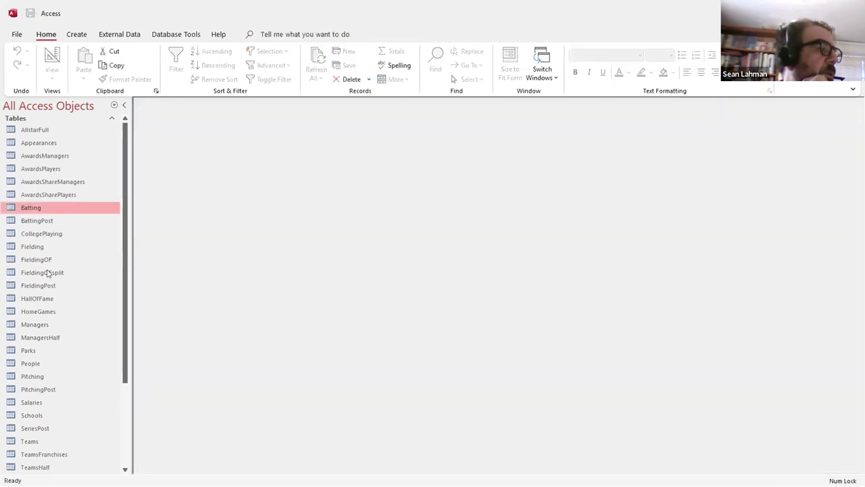
# Open the Pitching table maximized, browse its records, inspect the IPouts field and close the table.
pyautogui.doubleClick(32, 377)
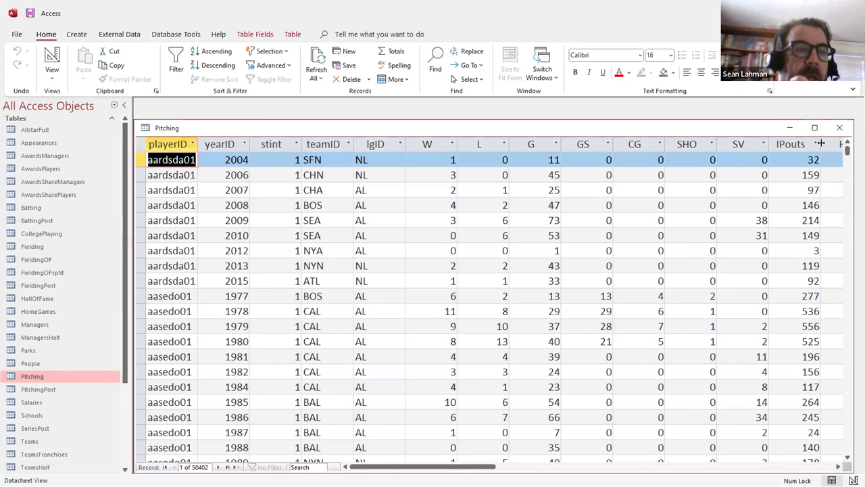
pyautogui.click(814, 127)
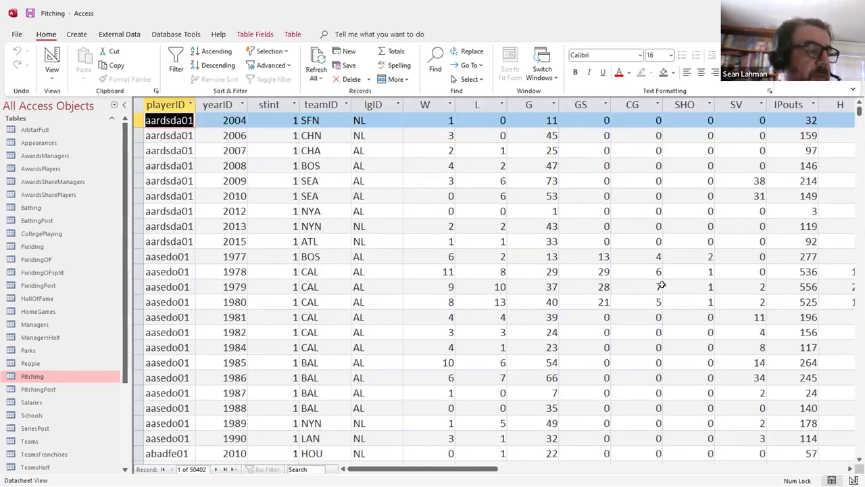
pyautogui.scroll(-15, 661, 286)
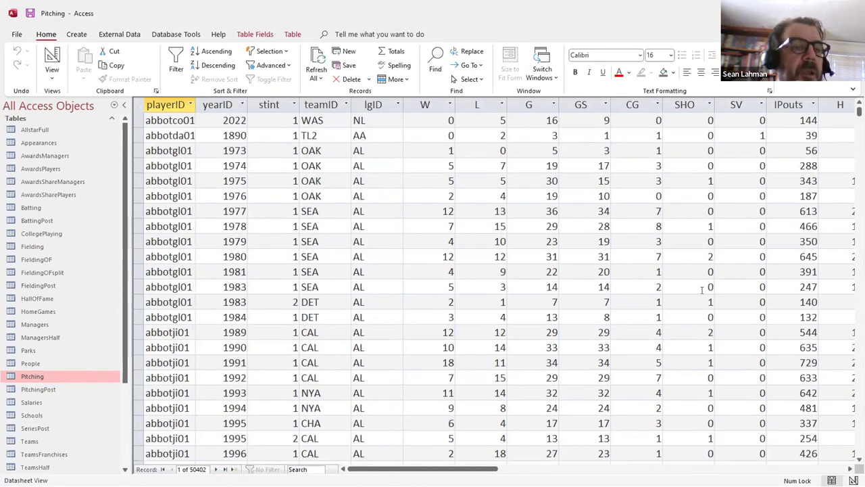
pyautogui.scroll(13, 702, 289)
pyautogui.scroll(2, 700, 291)
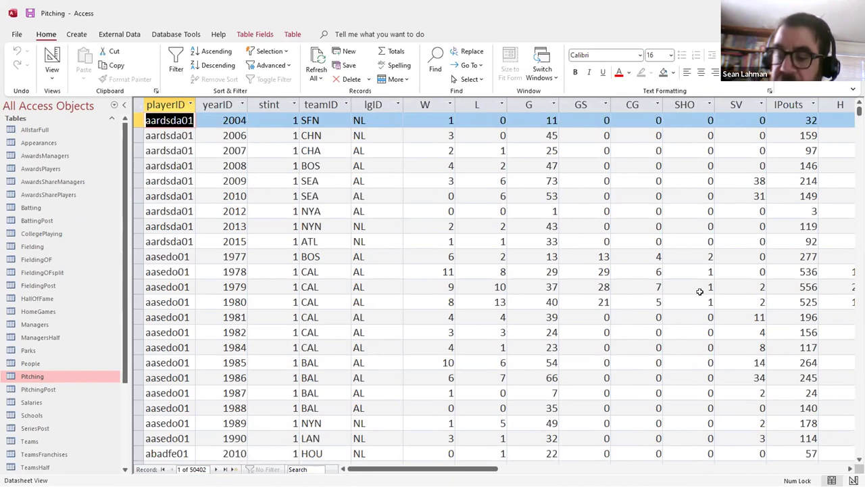
pyautogui.click(788, 104)
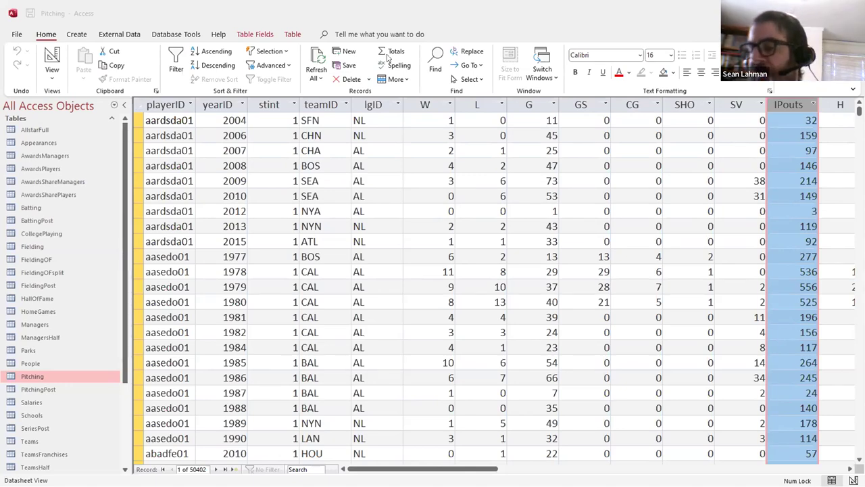
pyautogui.scroll(-2, 245, 327)
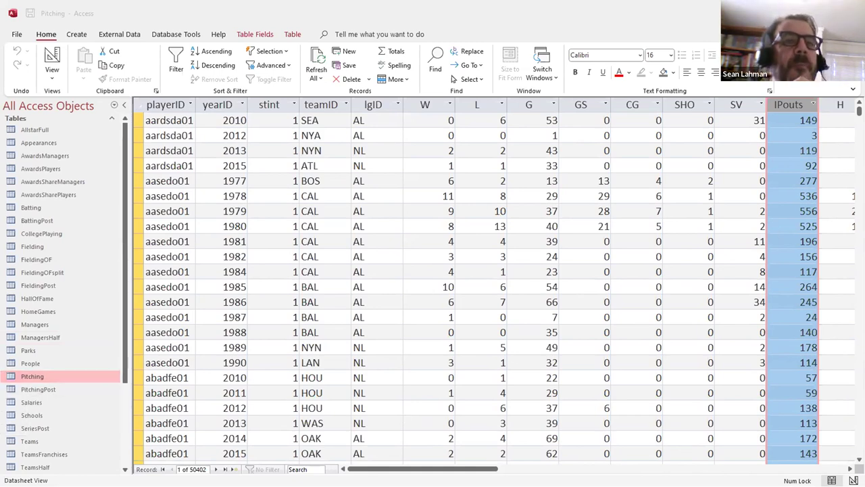
pyautogui.hotkey('ctrl', 'w')
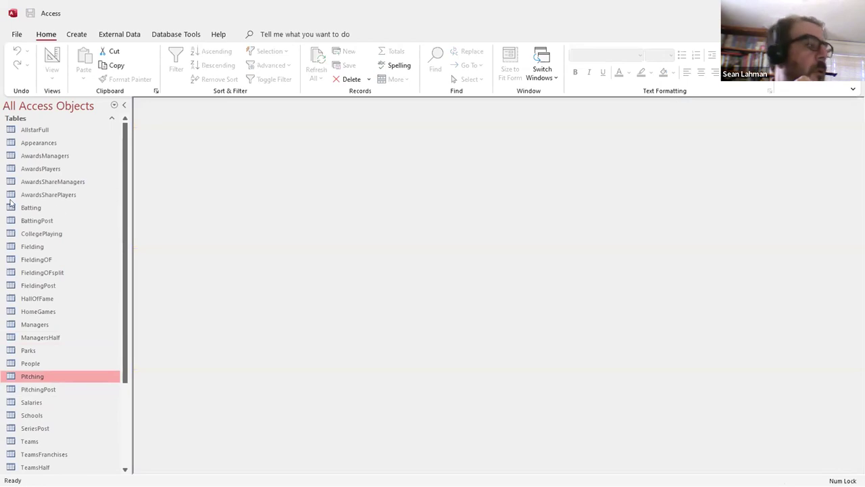
# Open the Teams table and maximize its datasheet.
pyautogui.click(47, 440)
pyautogui.press('Return')
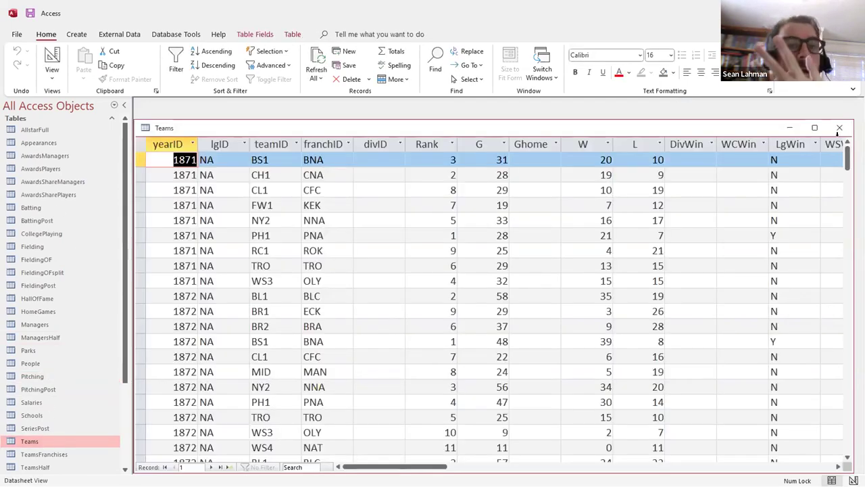
pyautogui.click(815, 128)
pyautogui.moveTo(450, 468)
pyautogui.mouseDown()
pyautogui.moveTo(665, 468)
pyautogui.moveTo(451, 468)
pyautogui.mouseUp()
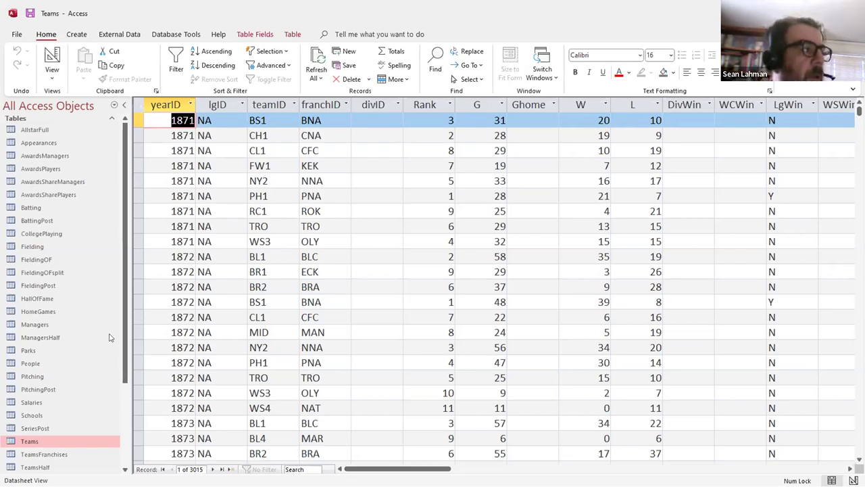
# Show the Teams table in Design View and inspect the field properties of lgID and teamID.
pyautogui.click(54, 78)
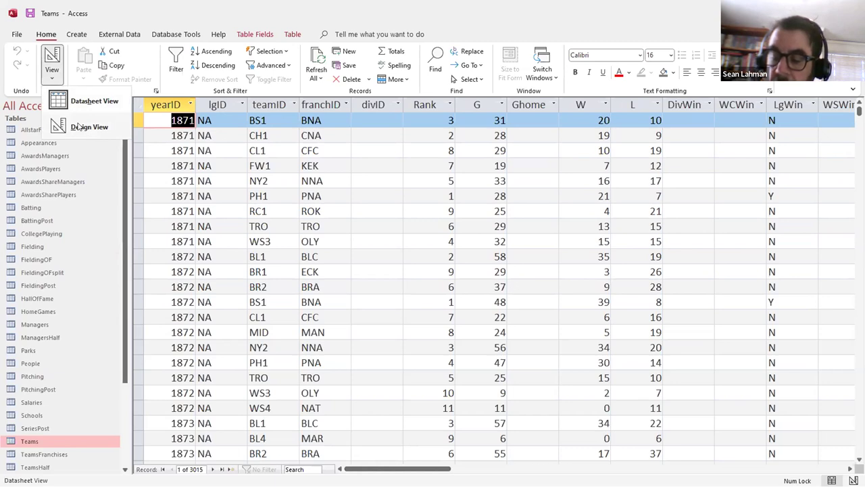
pyautogui.click(78, 127)
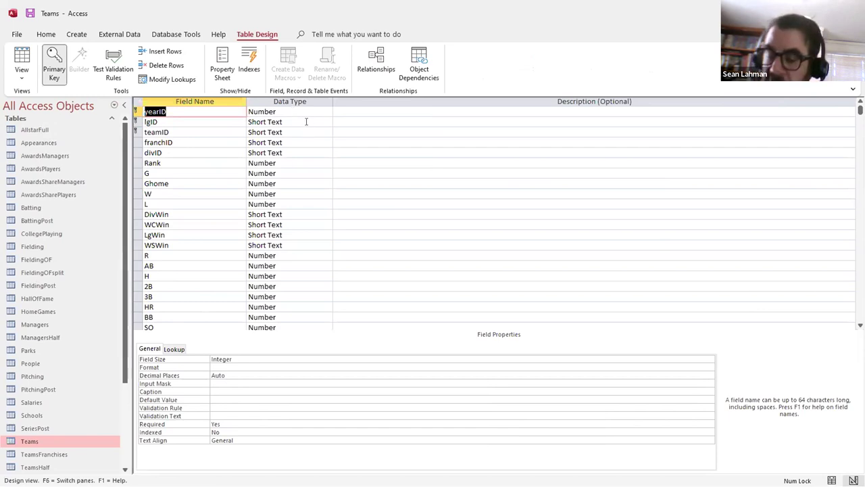
pyautogui.click(306, 122)
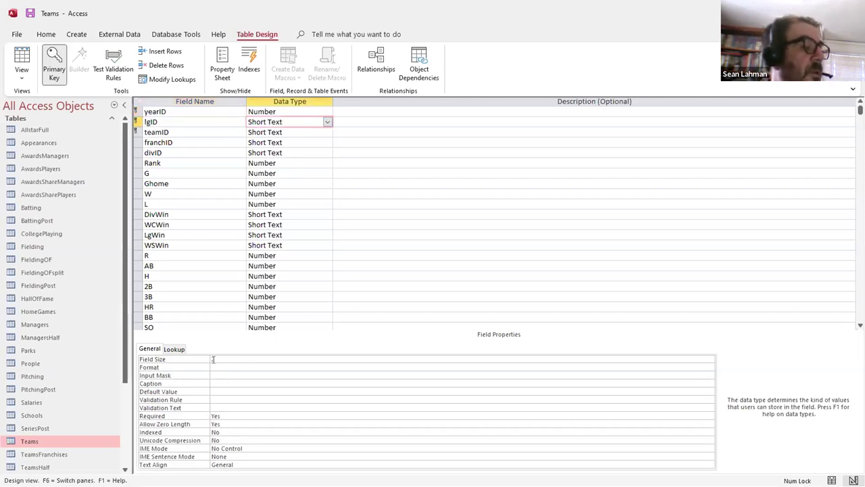
pyautogui.click(188, 131)
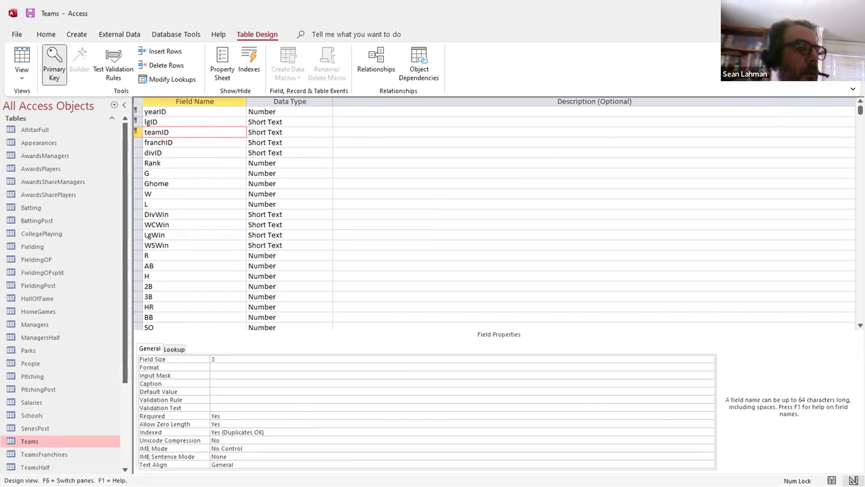
# Switch to the PowerPoint slide show and advance to the slide on how SQL queries are structured.
pyautogui.hotkey('alt', 'Tab')
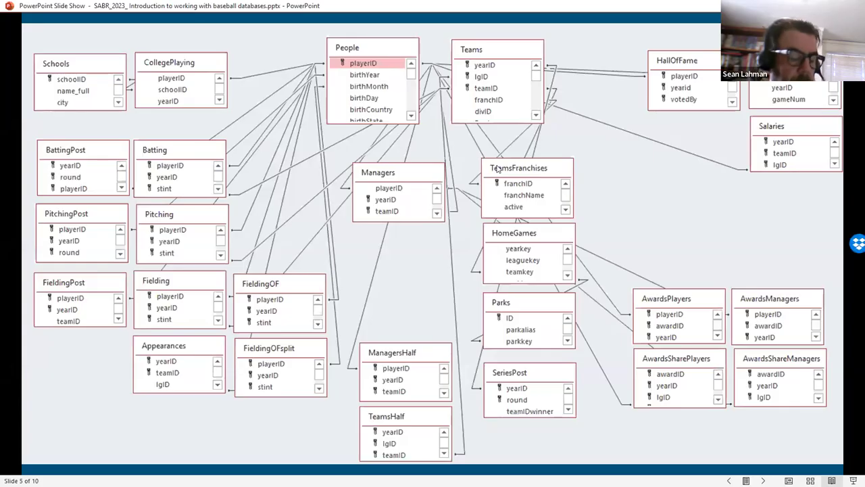
pyautogui.press('Right')
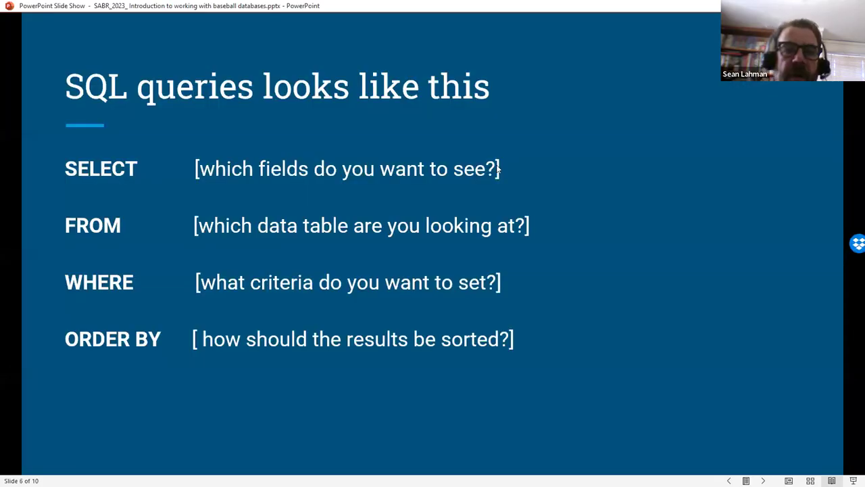
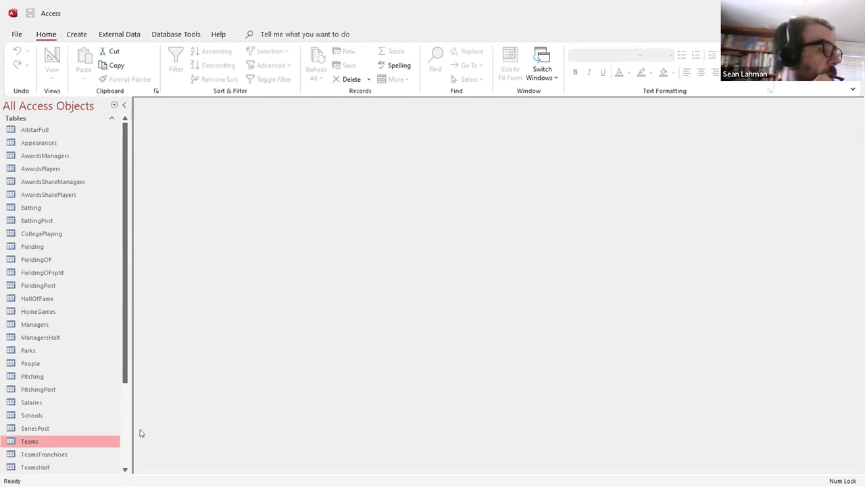
# View the Teams table's records in its datasheet and close the table.
pyautogui.doubleClick(48, 440)
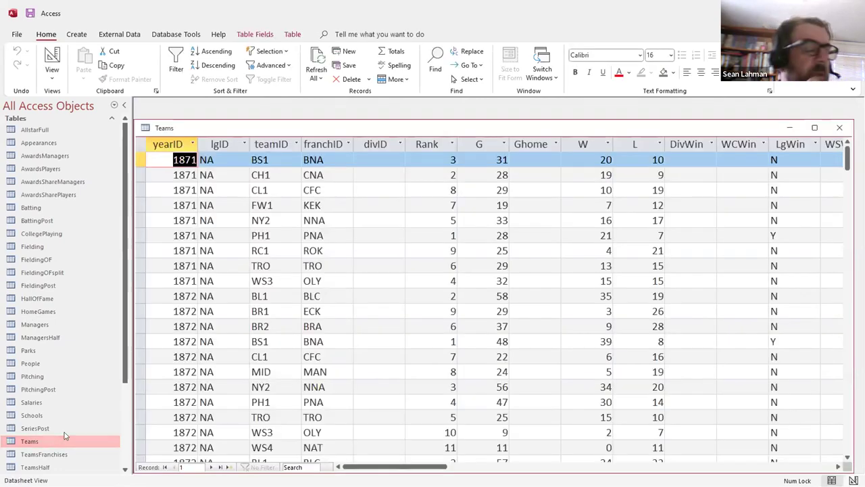
pyautogui.click(839, 127)
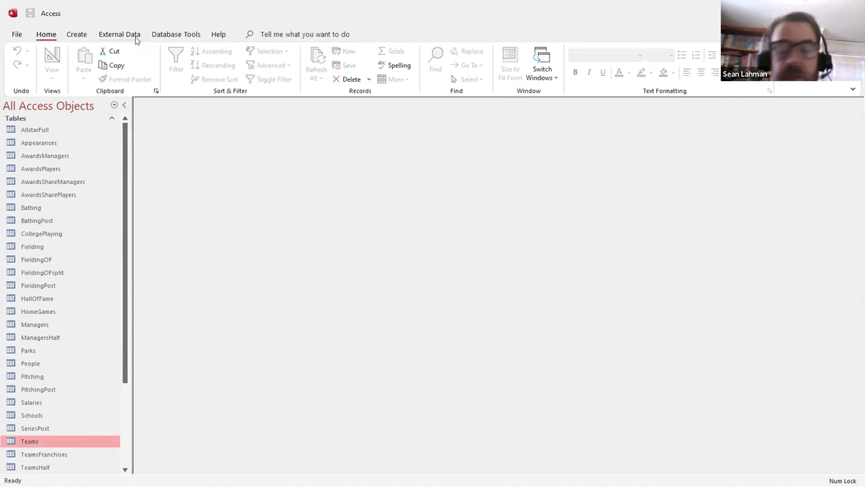
# Create a new query in Design View and add the Teams table to it.
pyautogui.click(76, 35)
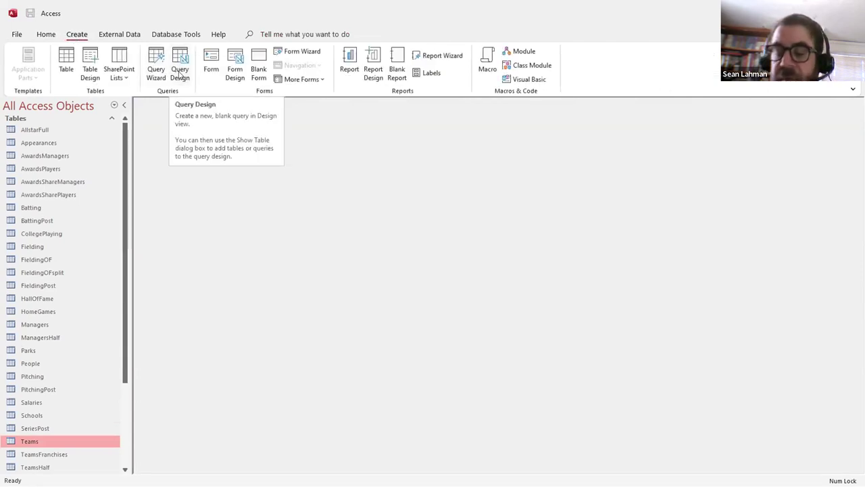
pyautogui.click(179, 71)
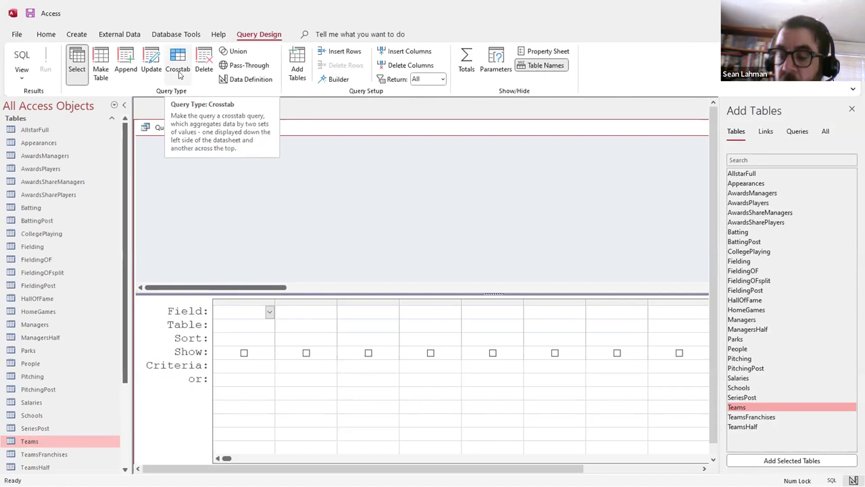
pyautogui.moveTo(58, 439); pyautogui.dragTo(394, 182)
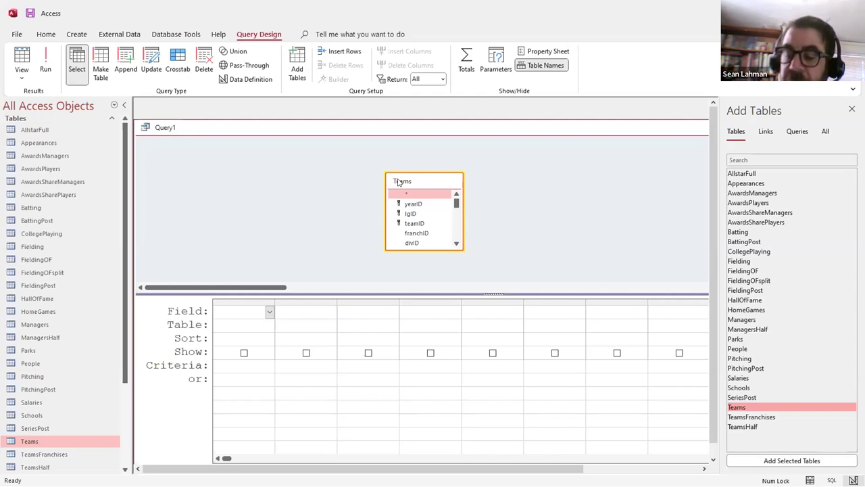
# Add the yearID, teamID and WSWin fields from Teams to the query's design grid.
pyautogui.moveTo(419, 204); pyautogui.dragTo(242, 323)
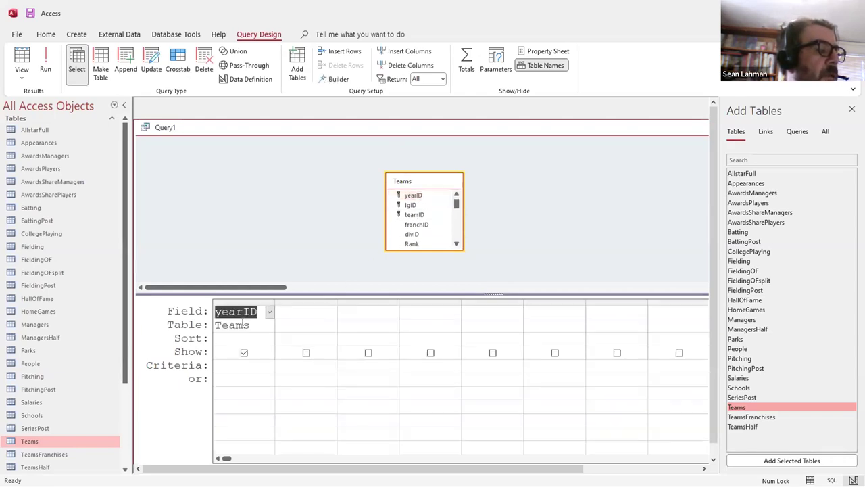
pyautogui.moveTo(425, 215); pyautogui.dragTo(307, 318)
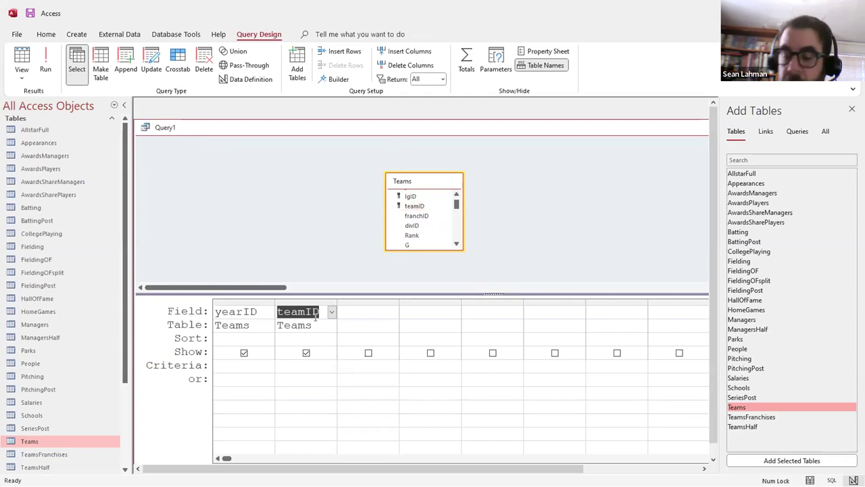
pyautogui.click(456, 244)
pyautogui.click(456, 244)
pyautogui.click(456, 244)
pyautogui.click(455, 245)
pyautogui.click(456, 245)
pyautogui.click(456, 245)
pyautogui.click(457, 244)
pyautogui.moveTo(432, 244); pyautogui.dragTo(373, 312)
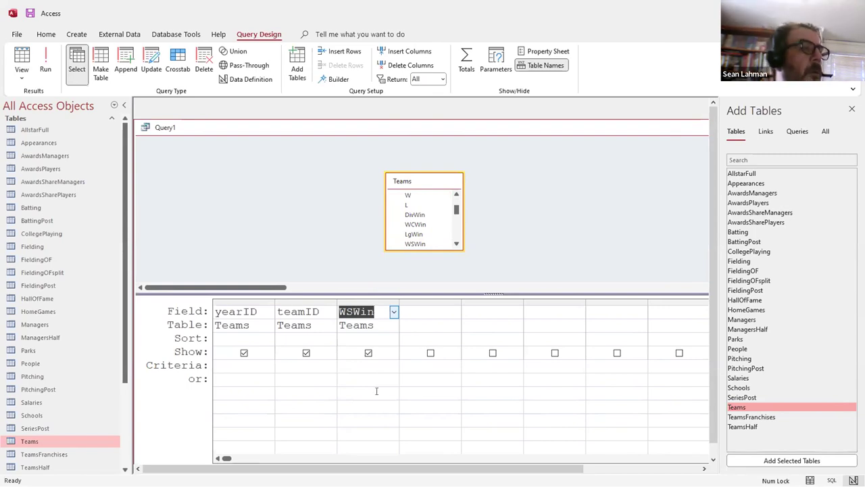
# Set the WSWin criterion to "Y" and sort the query by yearID in descending order.
pyautogui.click(360, 364)
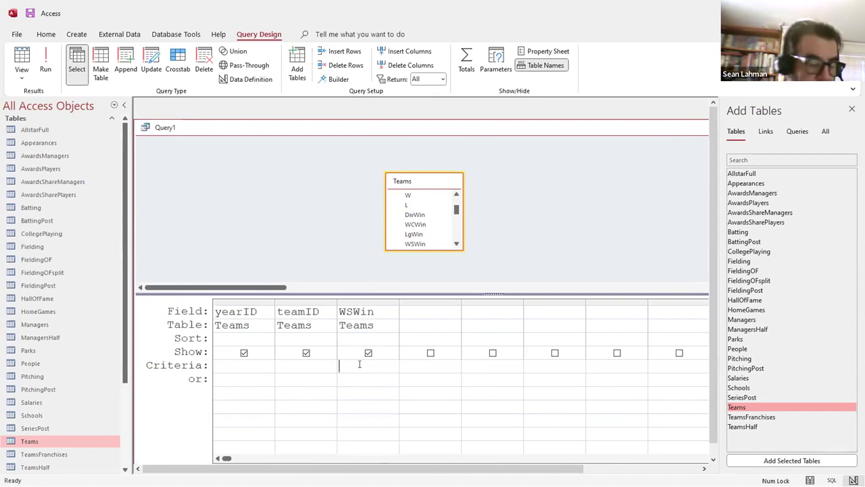
pyautogui.write('"Y"')
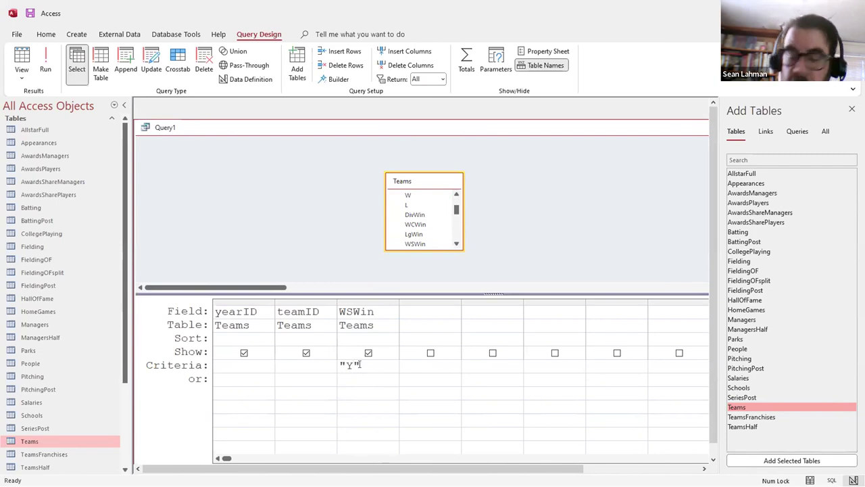
pyautogui.click(257, 341)
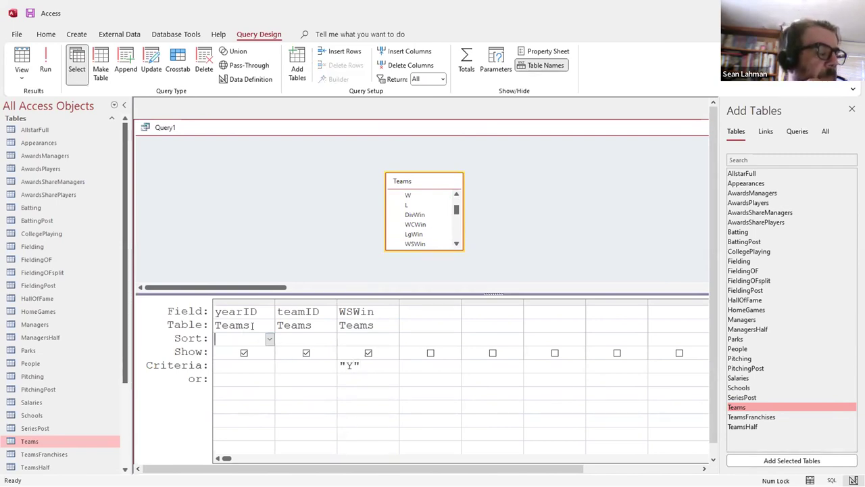
pyautogui.click(270, 339)
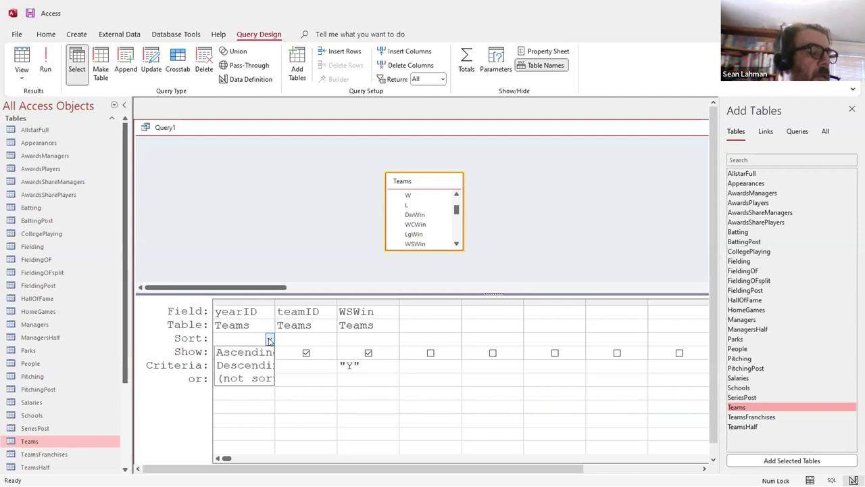
pyautogui.click(260, 365)
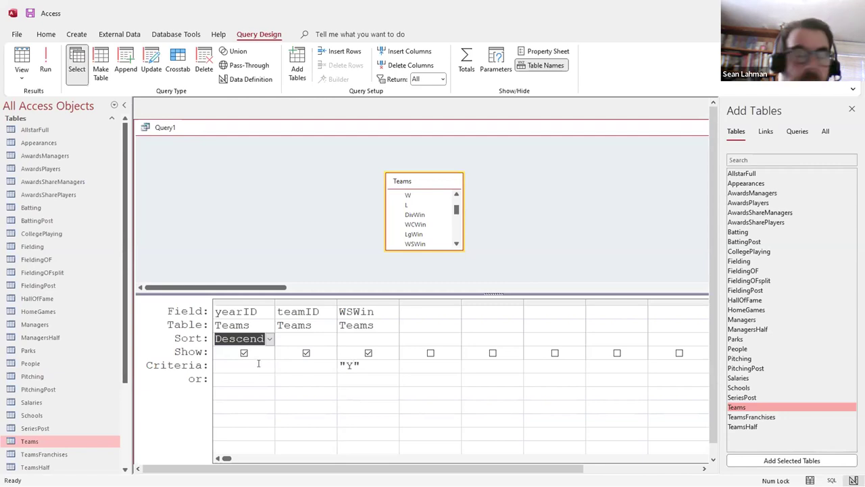
# View the World Series winners query's results, inspect its SQL statement and return to the datasheet.
pyautogui.click(25, 79)
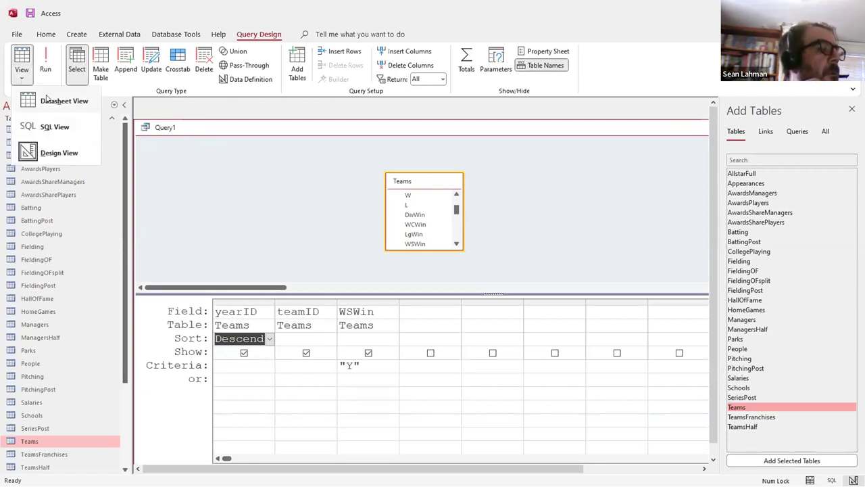
pyautogui.click(47, 100)
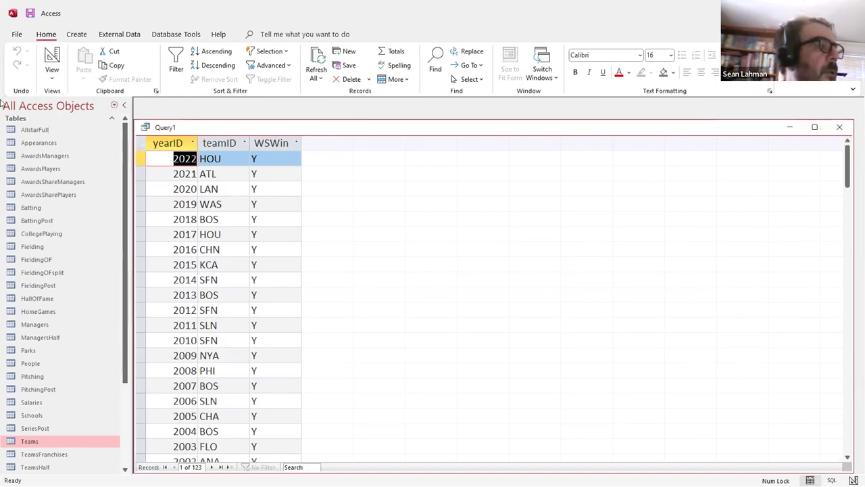
pyautogui.click(50, 78)
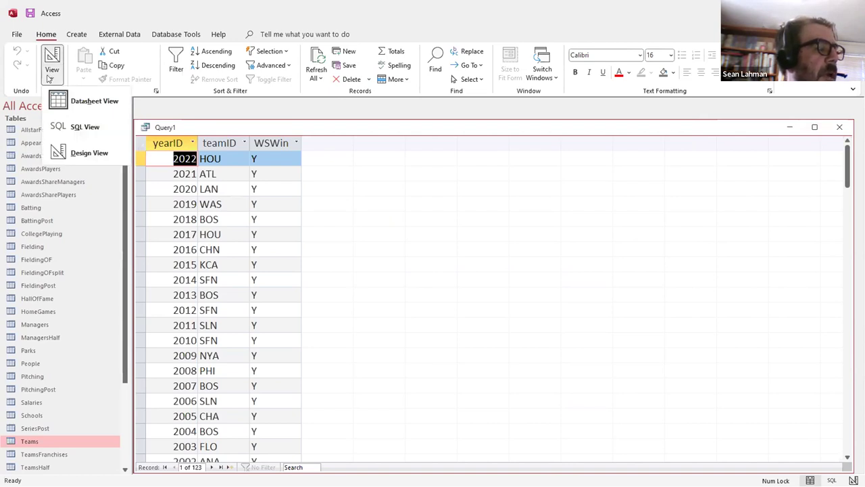
pyautogui.click(77, 127)
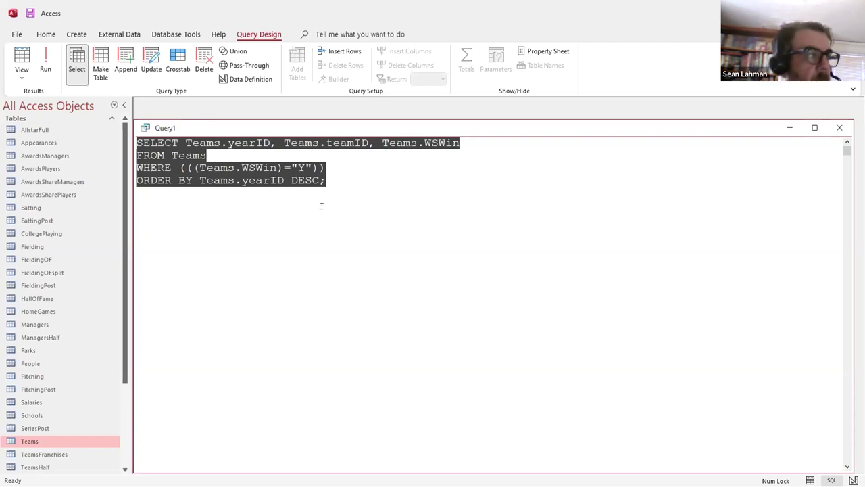
pyautogui.click(20, 75)
pyautogui.click(64, 99)
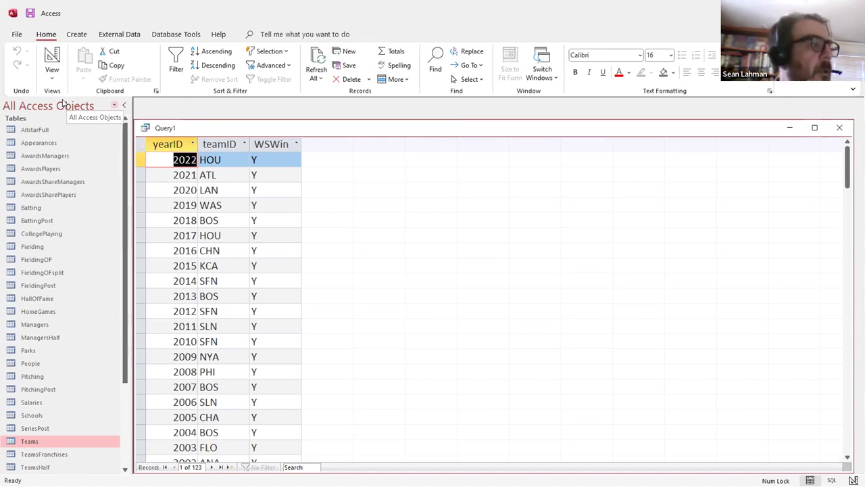
# Return the query to Design View and add the W and G fields from Teams after WSWin.
pyautogui.click(56, 77)
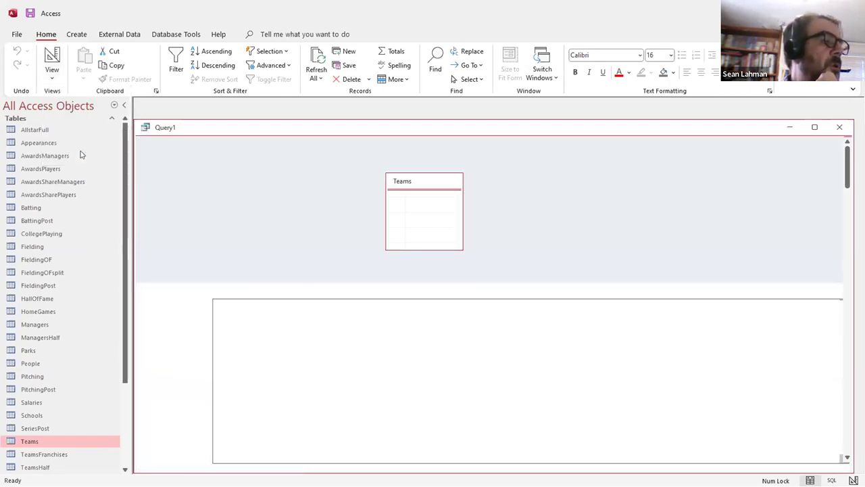
pyautogui.click(85, 152)
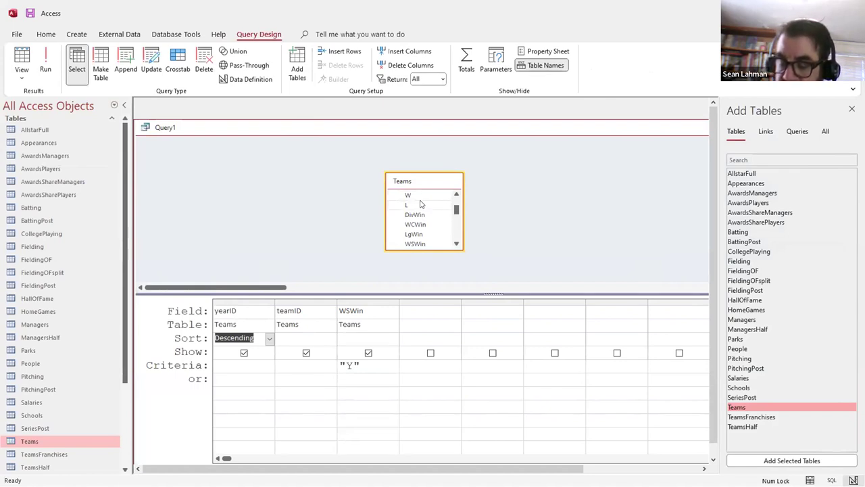
pyautogui.scroll(-1, 420, 204)
pyautogui.moveTo(414, 205); pyautogui.dragTo(410, 311)
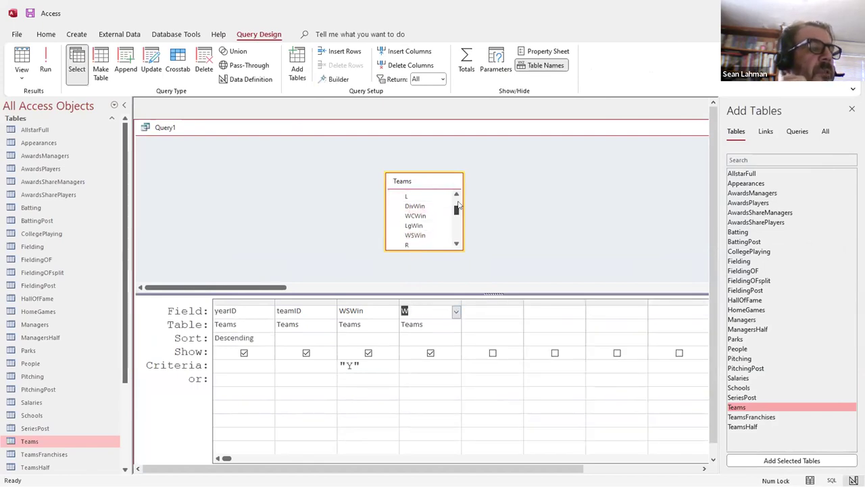
pyautogui.scroll(5, 458, 204)
pyautogui.click(456, 245)
pyautogui.click(455, 244)
pyautogui.moveTo(415, 236); pyautogui.dragTo(484, 310)
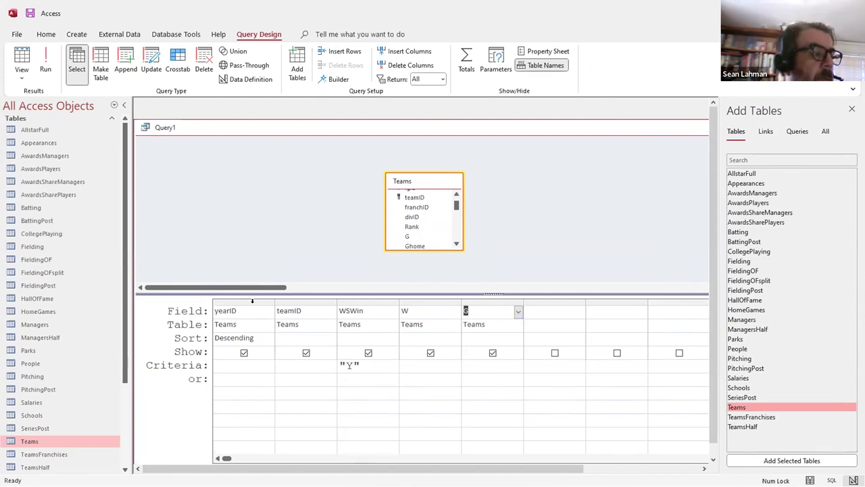
# Remove the sort from yearID and sort the query by W in ascending order.
pyautogui.click(269, 337)
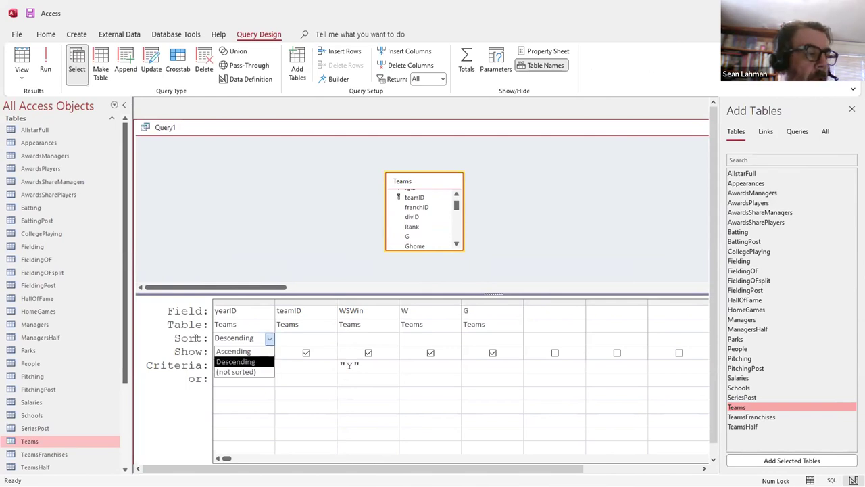
pyautogui.click(228, 371)
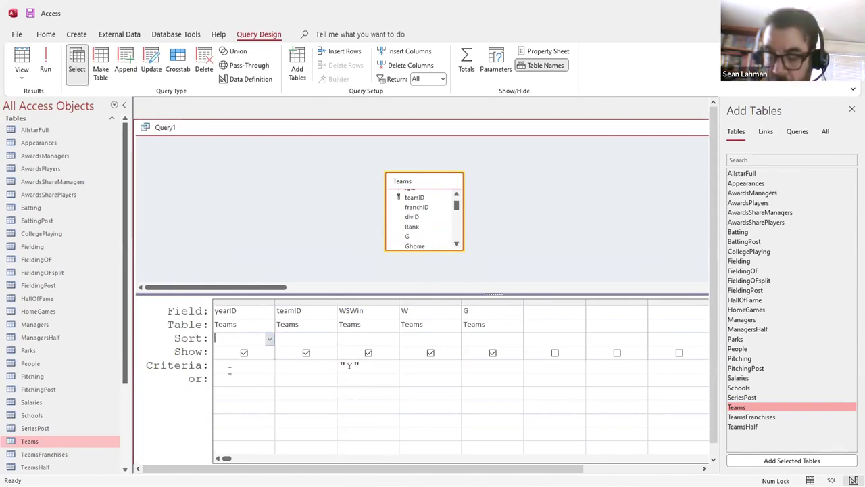
pyautogui.click(438, 337)
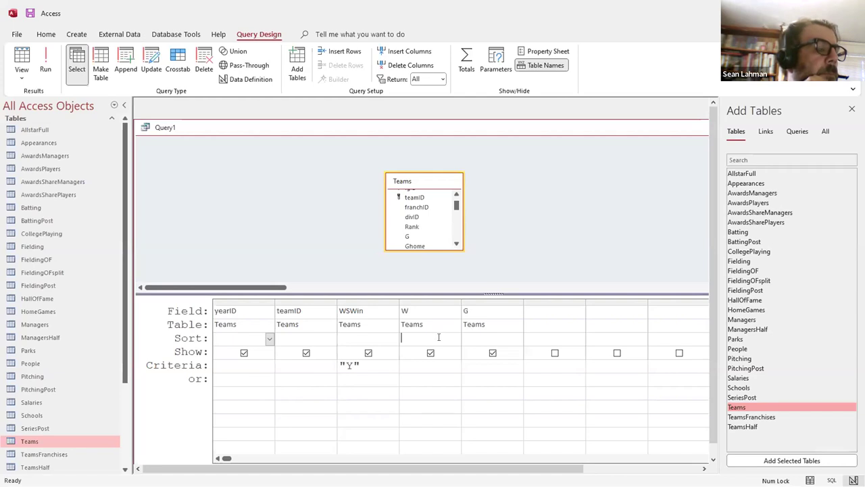
pyautogui.click(456, 338)
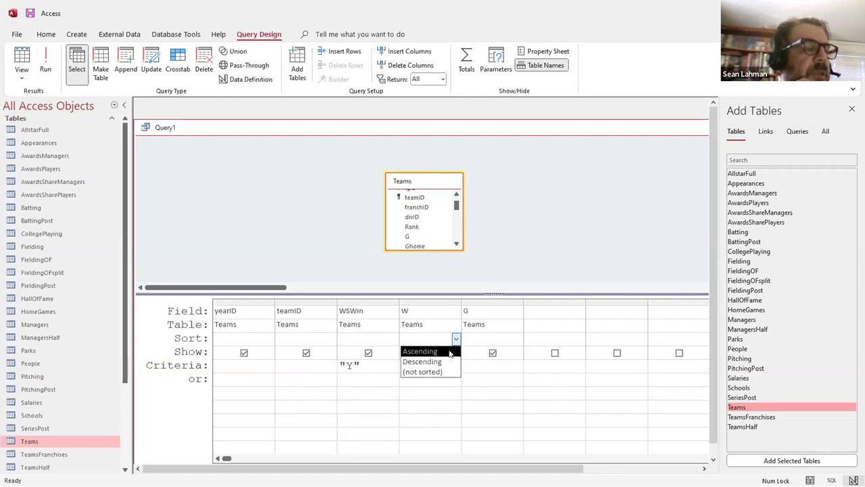
pyautogui.click(432, 350)
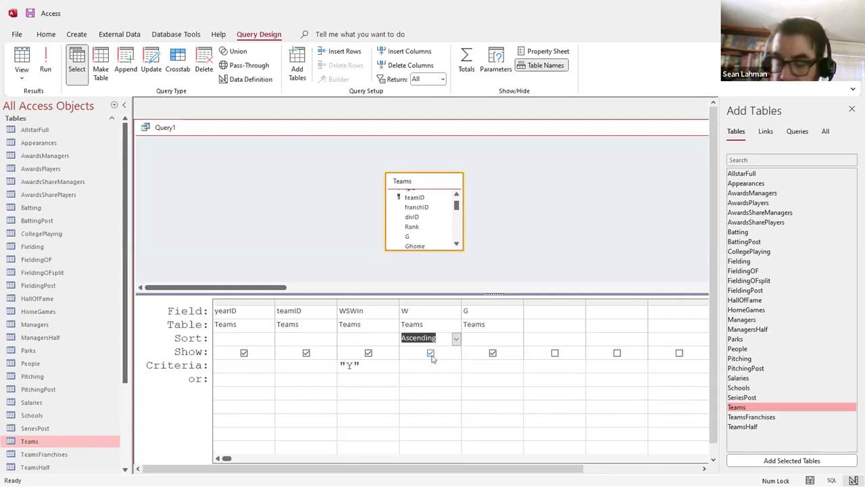
# View the results sorted by wins, inspect the query's SQL statement and return to Design View.
pyautogui.click(26, 78)
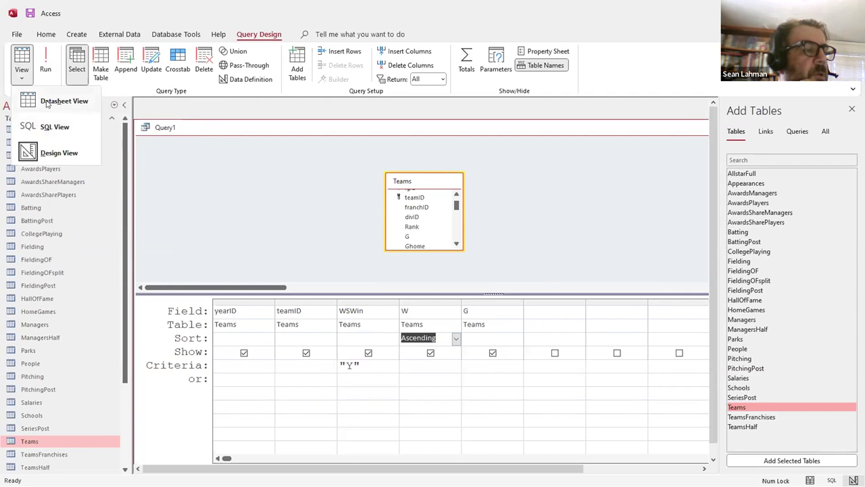
pyautogui.click(48, 103)
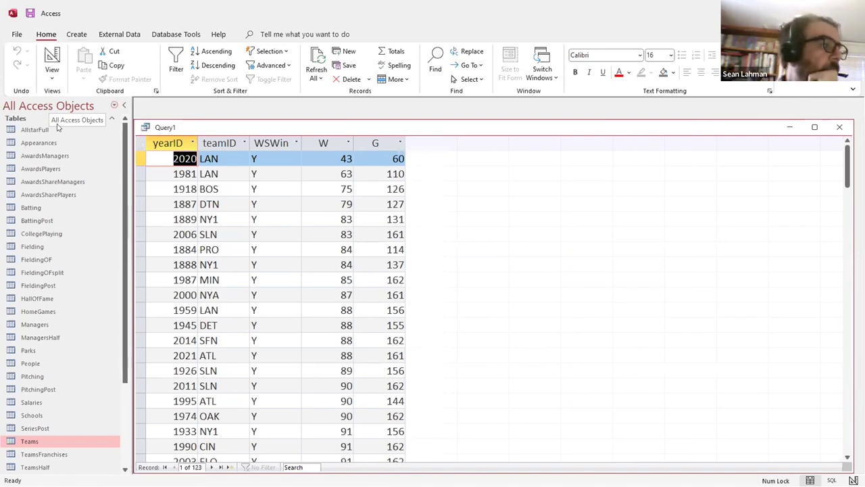
pyautogui.click(53, 79)
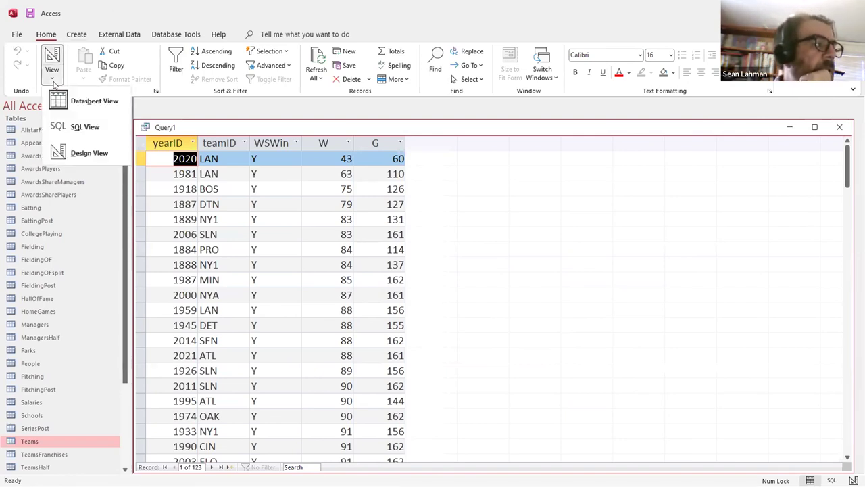
pyautogui.click(85, 128)
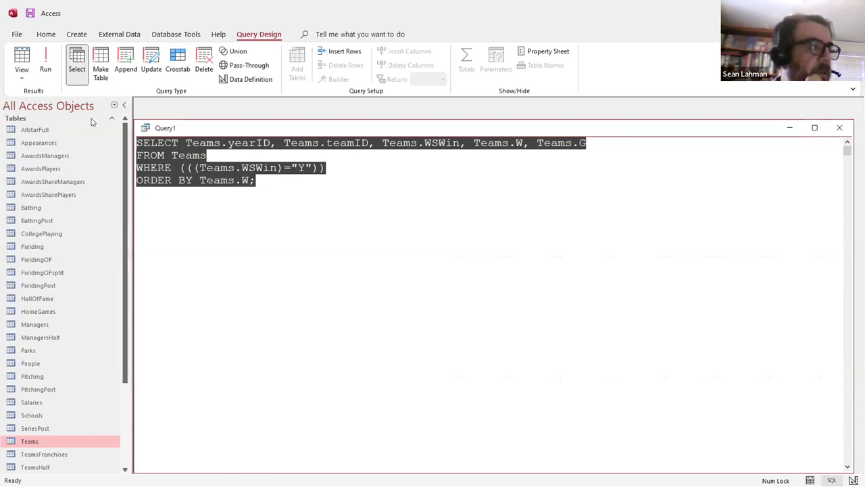
pyautogui.click(21, 78)
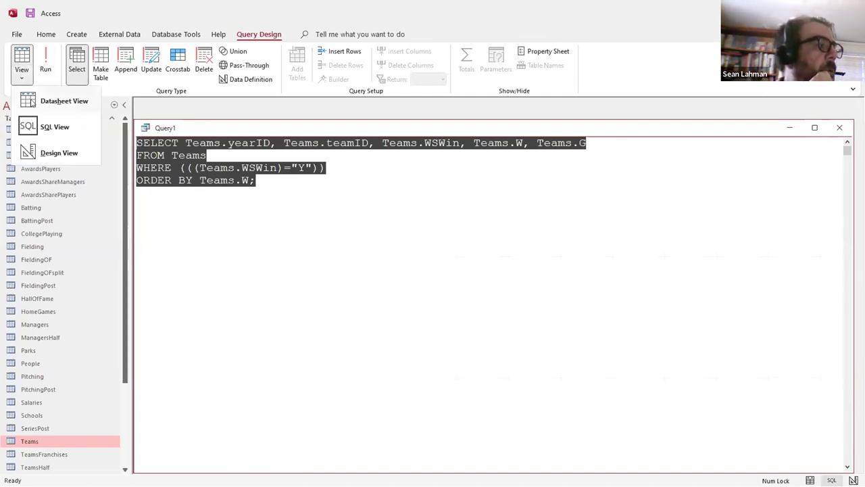
pyautogui.click(55, 155)
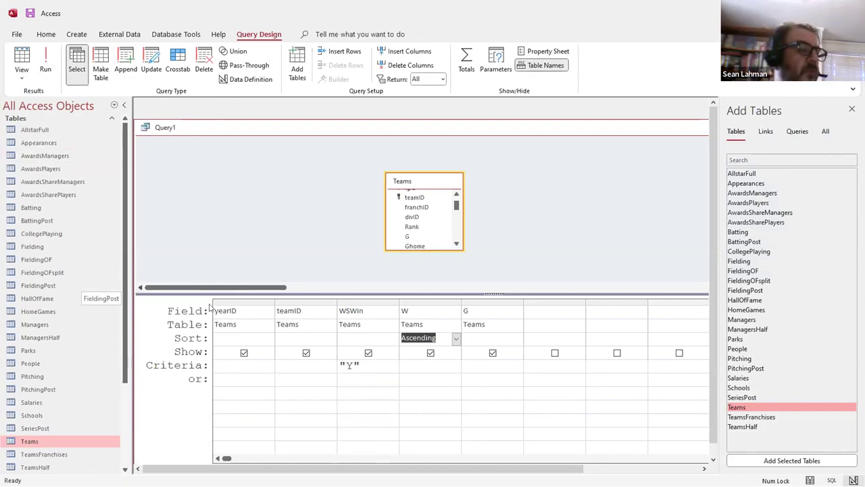
# Change the WSWin criterion to "N" and sort the query by W in descending order.
pyautogui.click(350, 364)
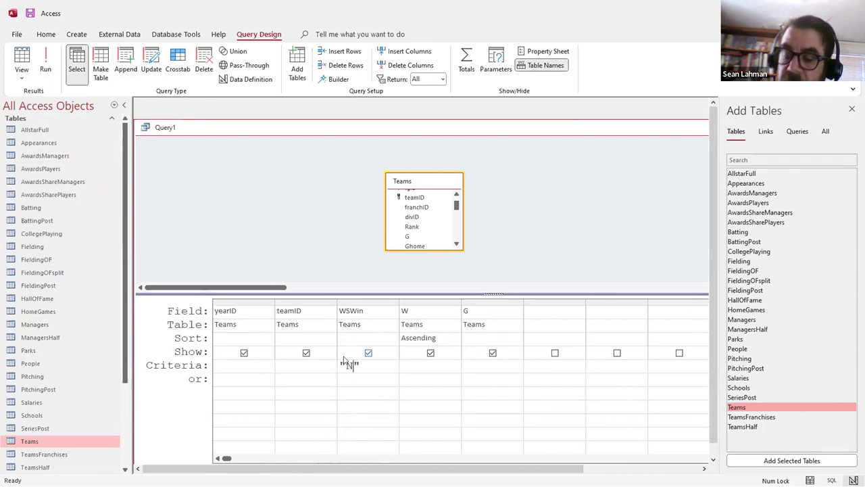
pyautogui.click(453, 340)
pyautogui.click(455, 338)
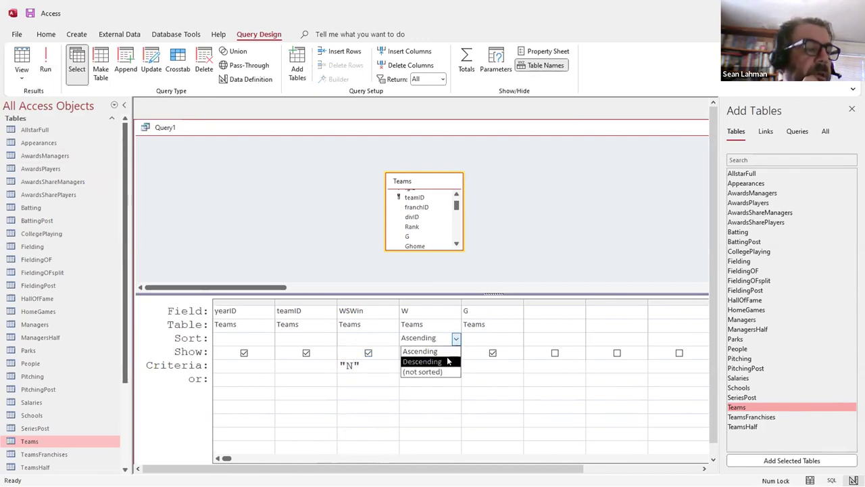
pyautogui.click(449, 360)
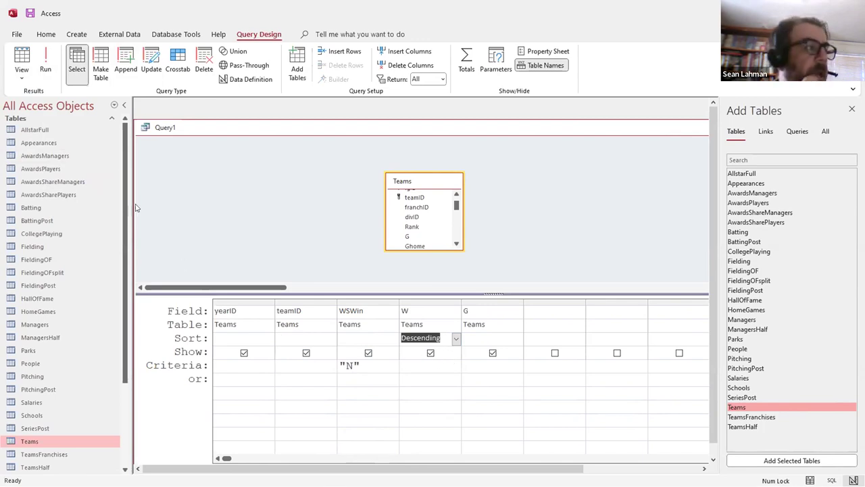
# View the datasheet of teams that did not win the World Series and display the query's SQL statement.
pyautogui.click(22, 74)
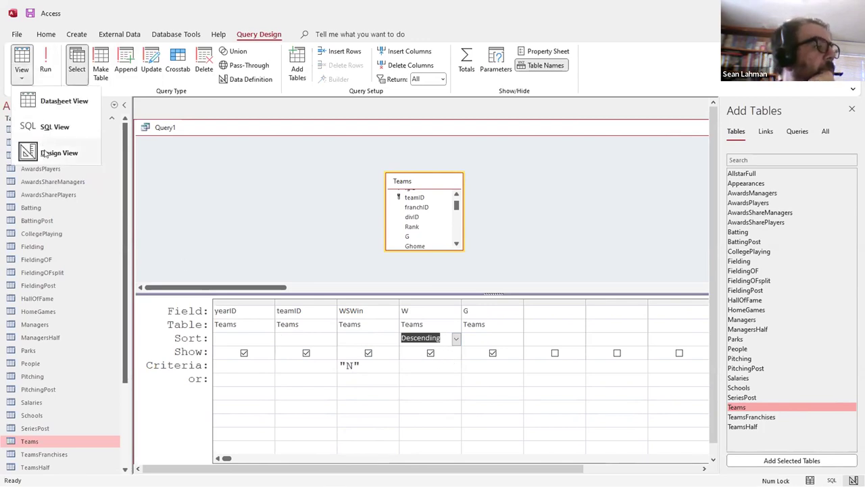
pyautogui.click(52, 112)
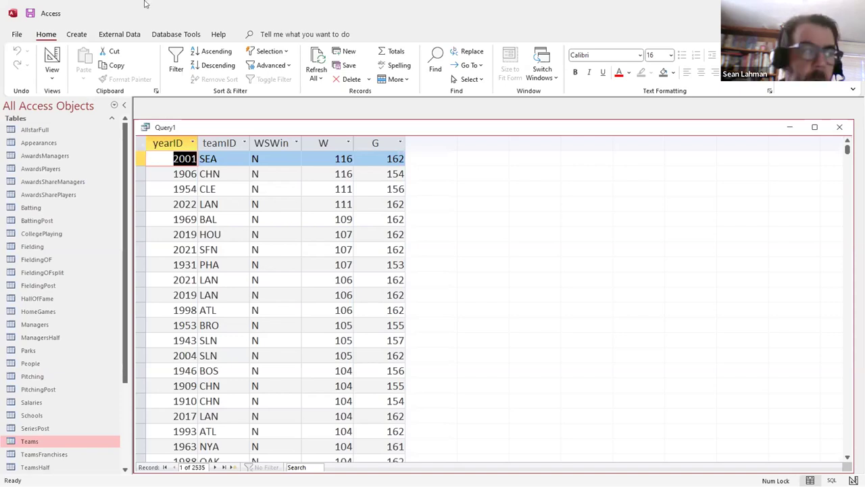
pyautogui.click(50, 79)
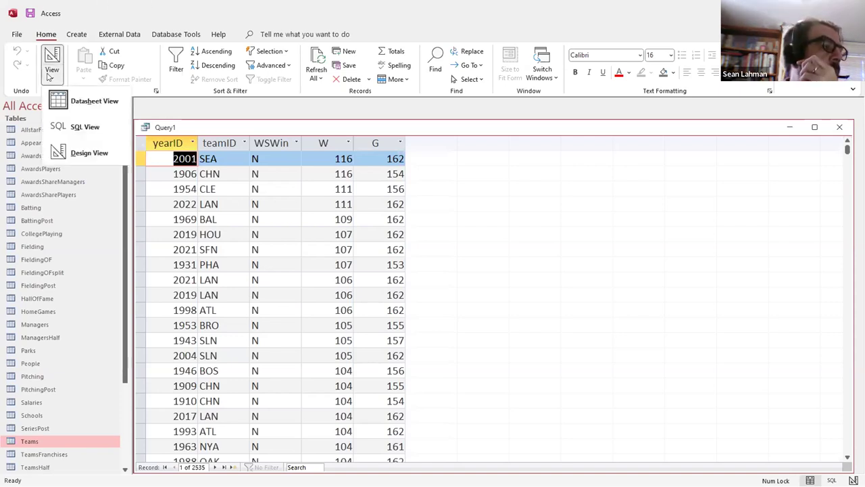
pyautogui.click(75, 127)
# Edit the SQL statement to use "Y" as the WSWin criterion and remove Teams.G from the SELECT list.
pyautogui.click(257, 233)
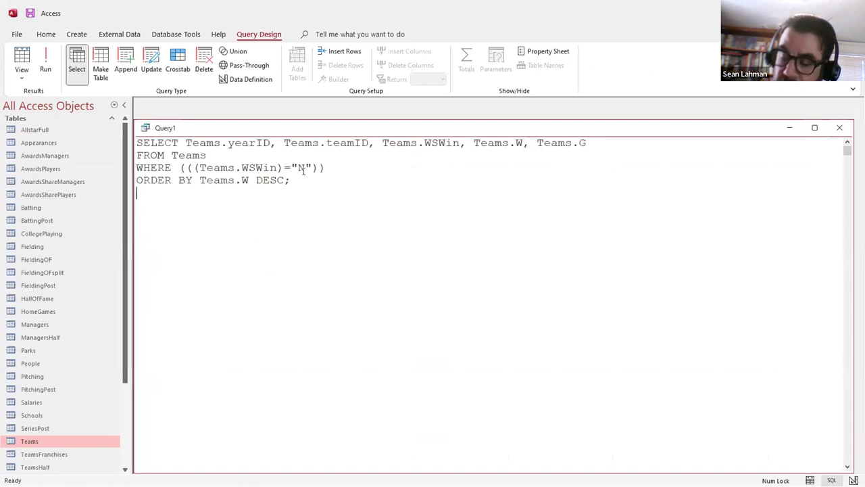
pyautogui.hotkey('shift', 'Left')
pyautogui.write('Y')
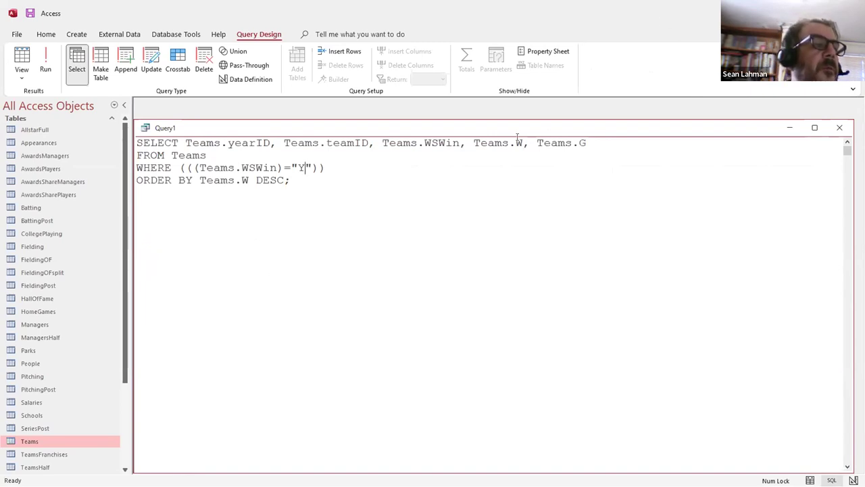
pyautogui.moveTo(524, 144); pyautogui.dragTo(595, 140)
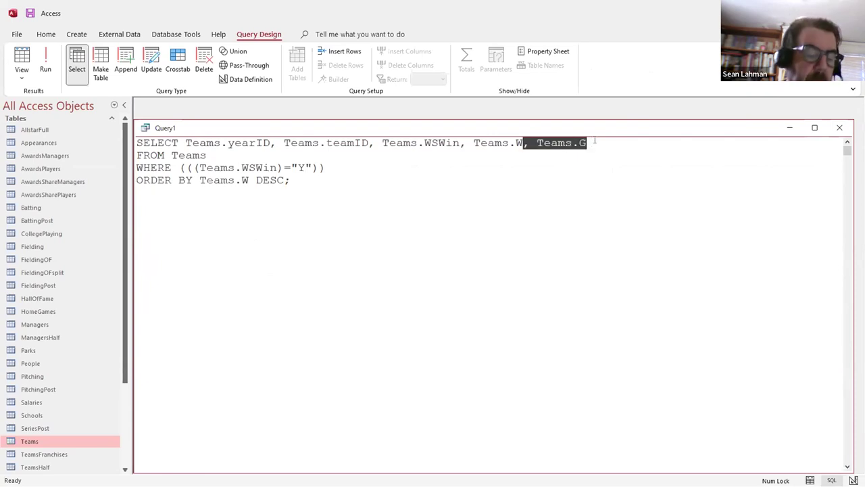
pyautogui.press('Delete')
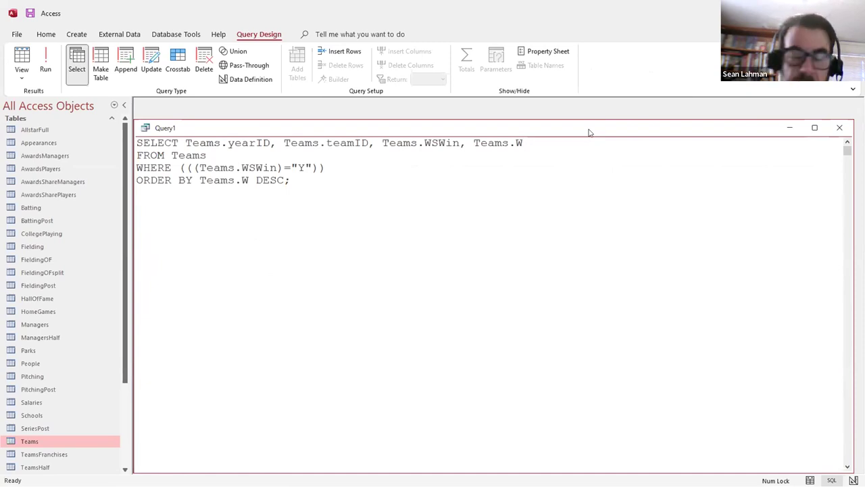
# View the edited query's results in the datasheet and return to its SQL statement.
pyautogui.click(28, 73)
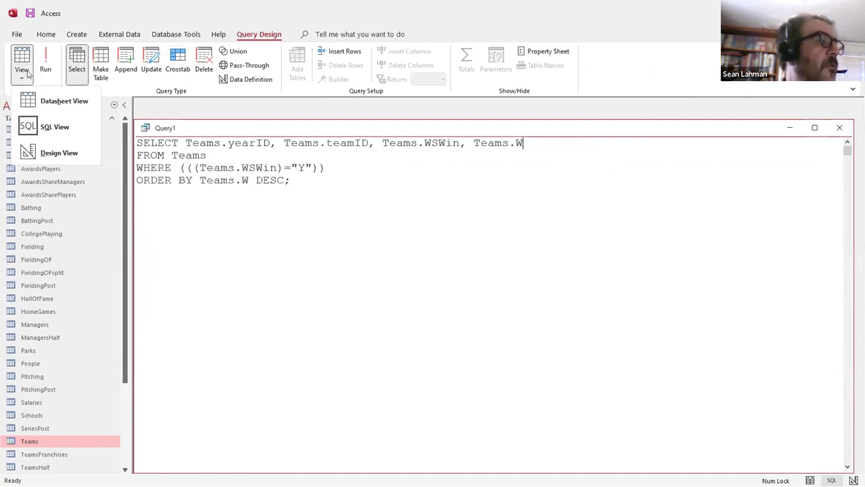
pyautogui.click(38, 98)
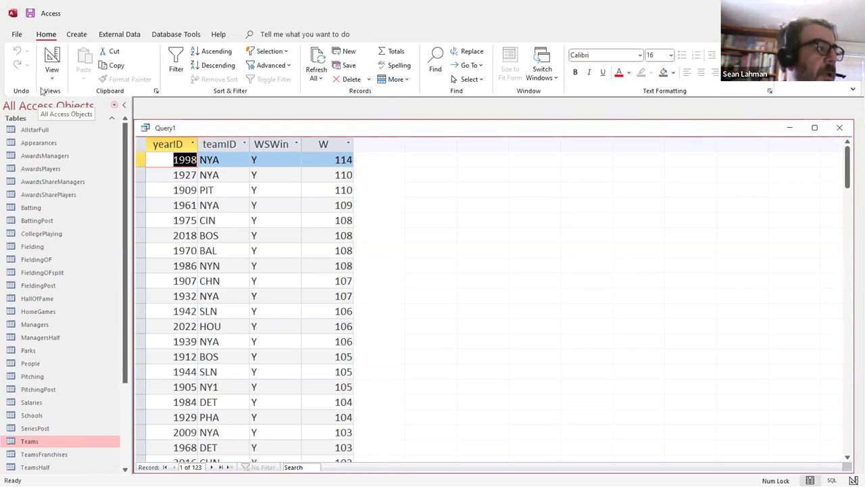
pyautogui.click(53, 76)
pyautogui.click(68, 128)
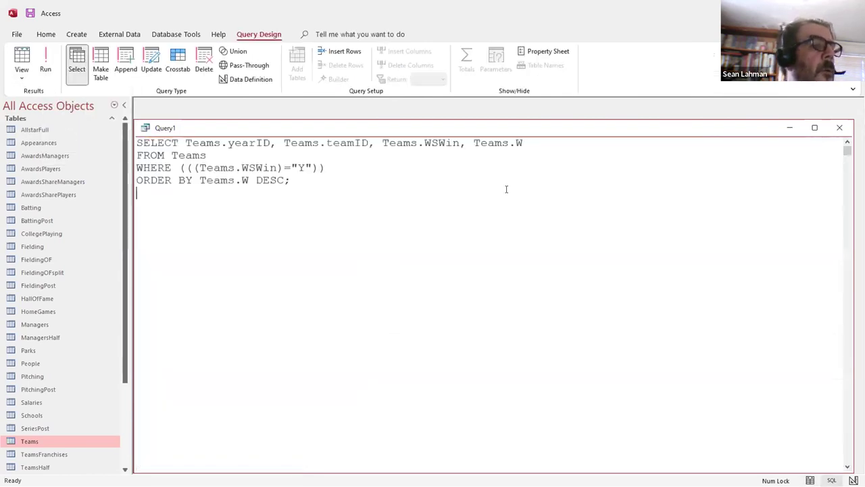
# Try to run the query with Teams.W misspelled as Teams.Wow in the SELECT list, and cancel the parameter request.
pyautogui.click(532, 142)
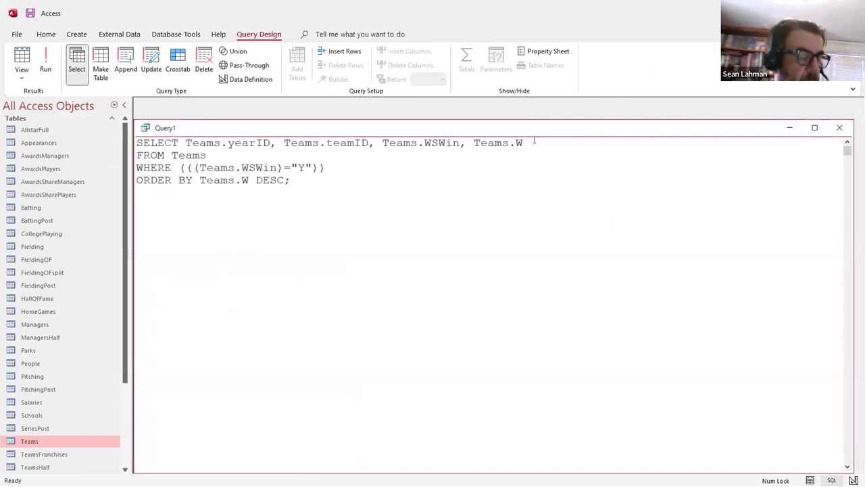
pyautogui.write('ow')
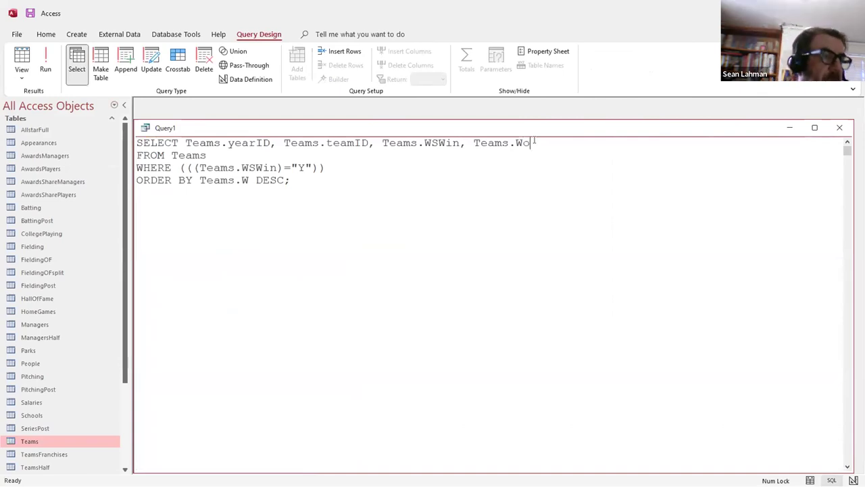
pyautogui.click(21, 75)
pyautogui.click(55, 109)
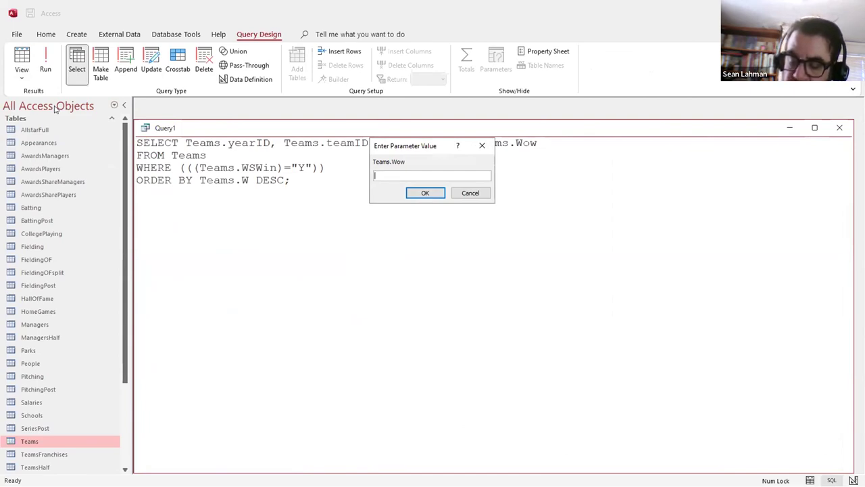
pyautogui.click(470, 193)
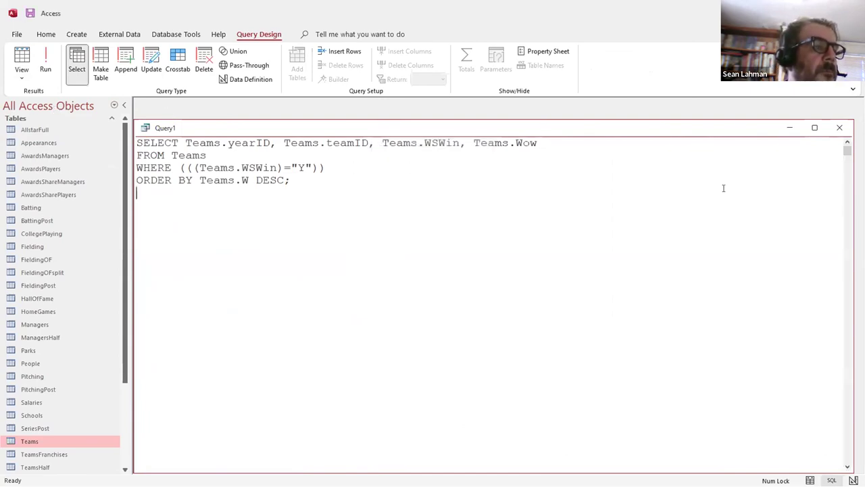
# Close the World Series query without saving its changes and create a new query in Design View.
pyautogui.click(840, 129)
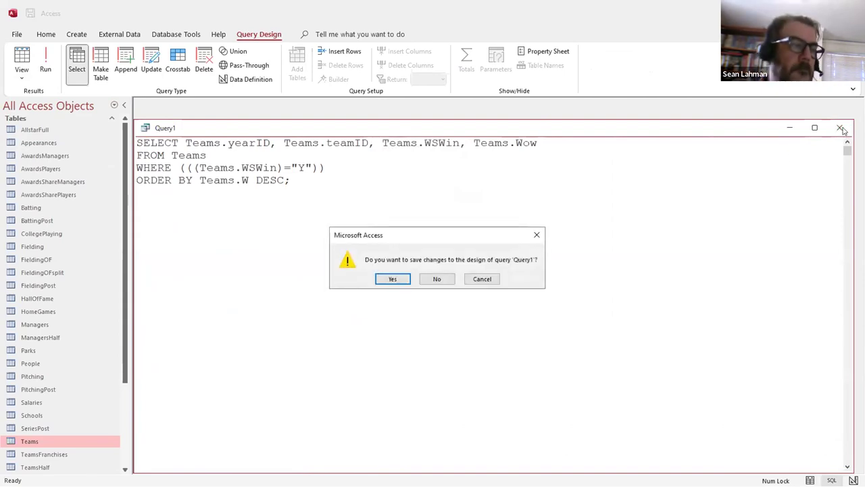
pyautogui.click(437, 279)
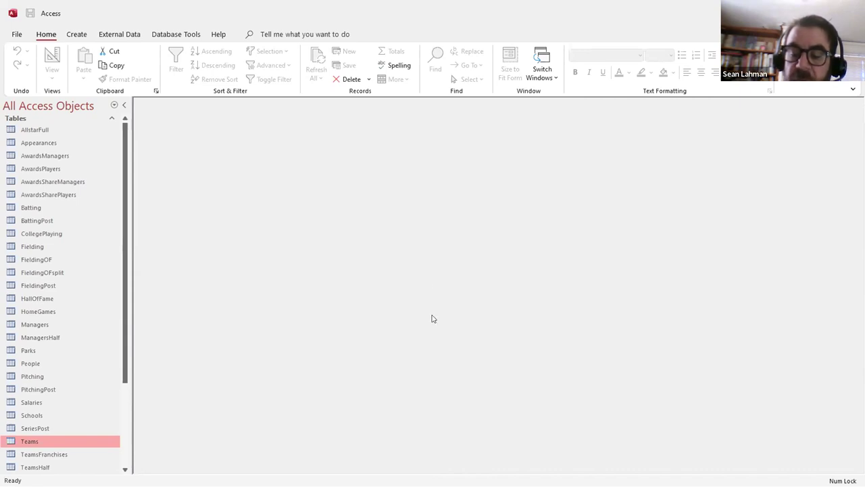
pyautogui.click(77, 35)
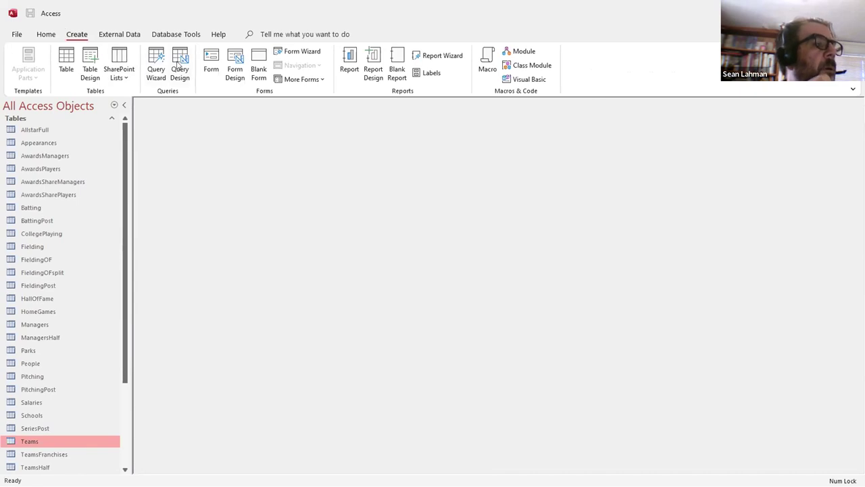
pyautogui.click(179, 67)
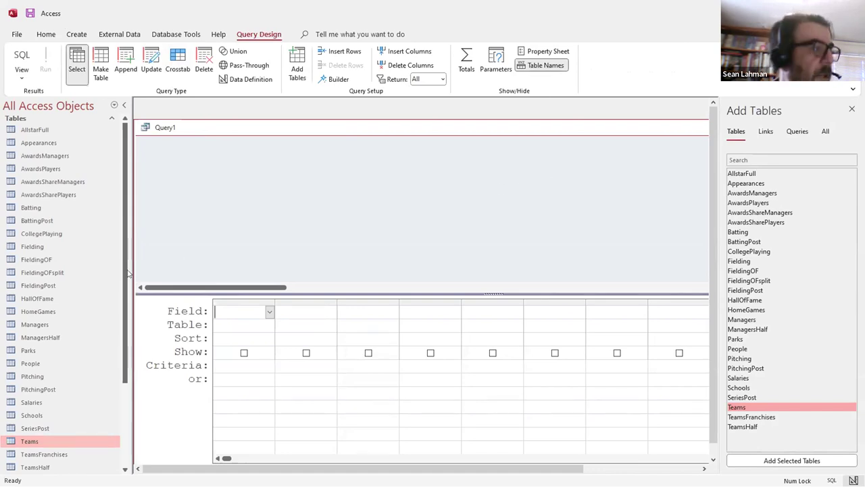
# Add the Batting table to the query with its playerID, yearID and HR fields in the design grid.
pyautogui.moveTo(34, 207); pyautogui.dragTo(398, 199)
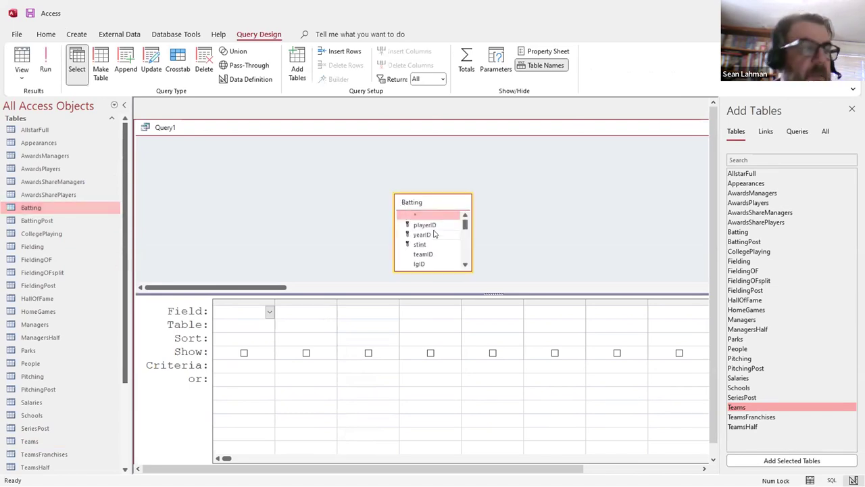
pyautogui.moveTo(428, 224); pyautogui.dragTo(258, 315)
pyautogui.moveTo(436, 234); pyautogui.dragTo(314, 312)
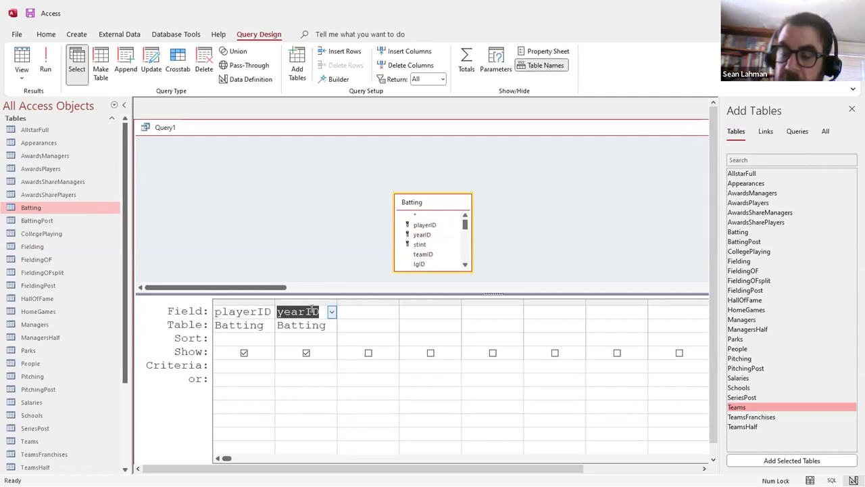
pyautogui.click(464, 265)
pyautogui.click(464, 265)
pyautogui.scroll(-3, 463, 264)
pyautogui.moveTo(433, 247); pyautogui.dragTo(371, 311)
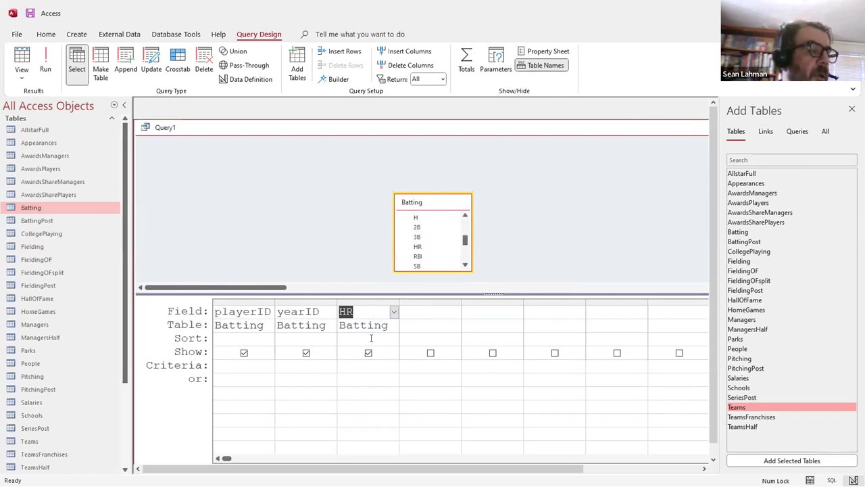
# Sort the query by HR in descending order, display its datasheet and fit the playerID column to its contents.
pyautogui.click(371, 338)
pyautogui.write('descend')
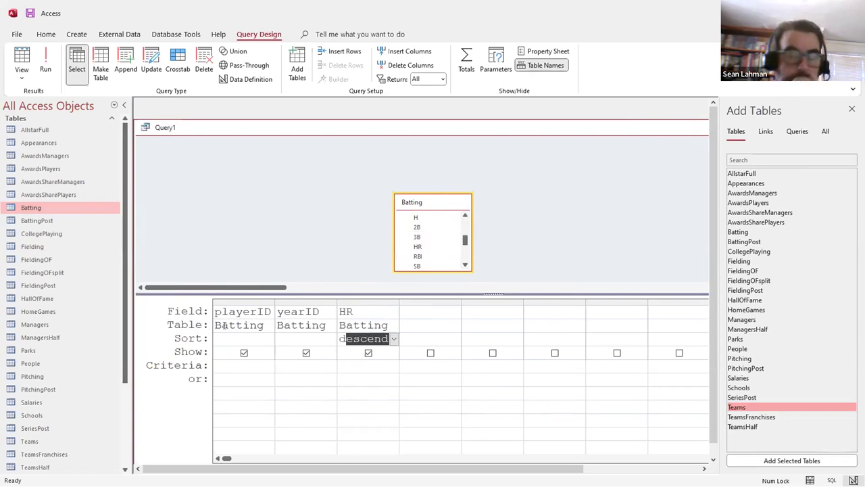
pyautogui.click(26, 61)
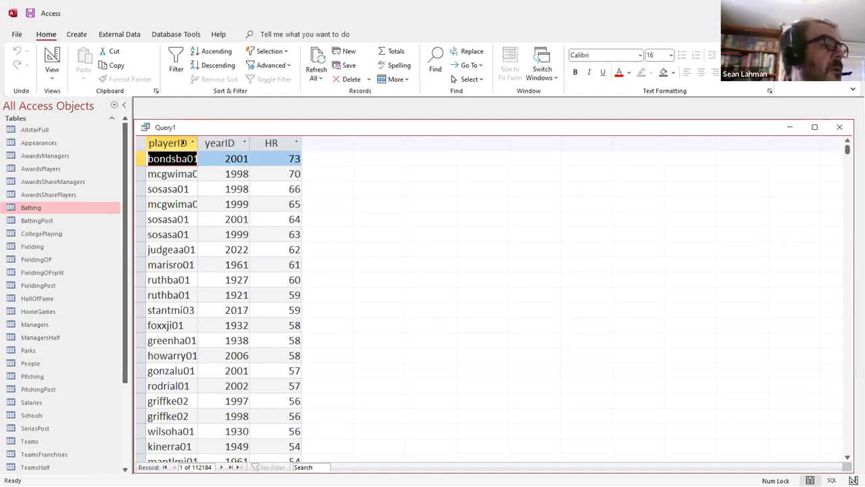
pyautogui.doubleClick(198, 141)
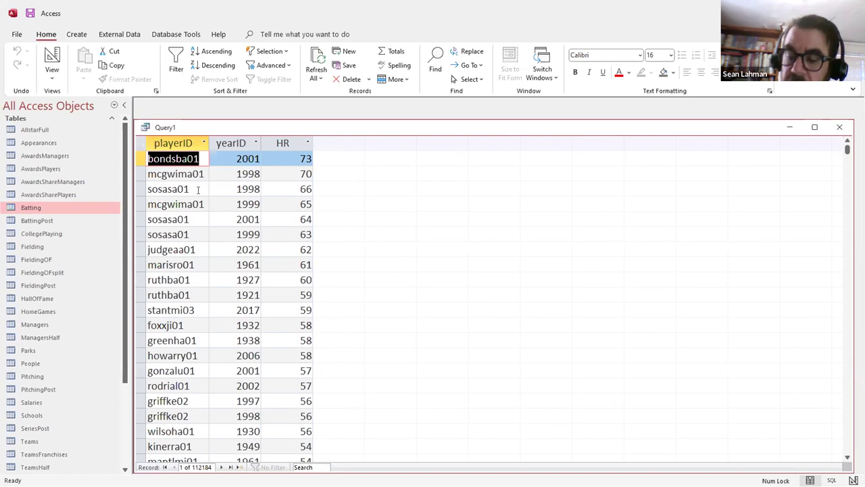
# Browse the home run results down to the players with 0 HR and return to Design View.
pyautogui.moveTo(847, 149); pyautogui.dragTo(835, 416)
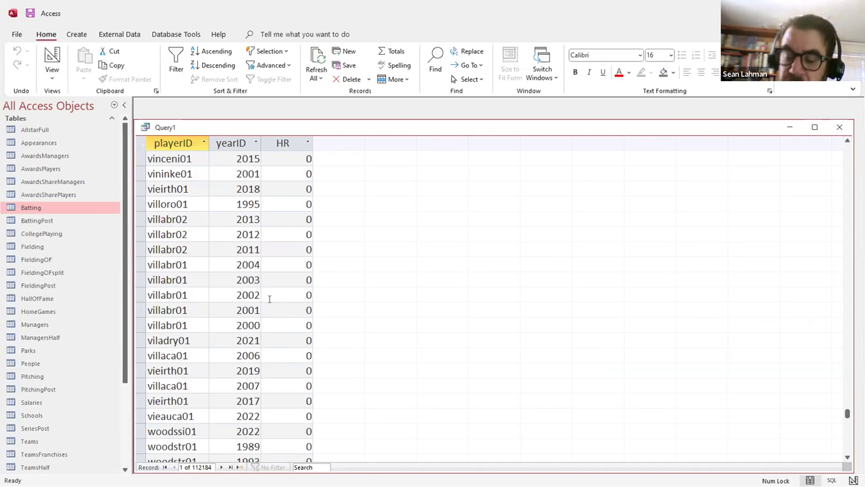
pyautogui.click(52, 70)
pyautogui.click(80, 149)
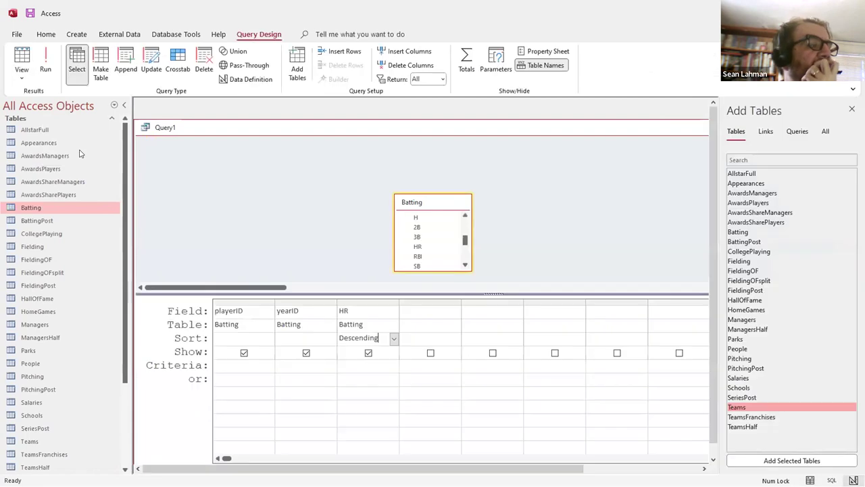
# Limit the query to HR values of at least 50 with the criterion >=50 and display its datasheet.
pyautogui.click(361, 365)
pyautogui.write('>=50')
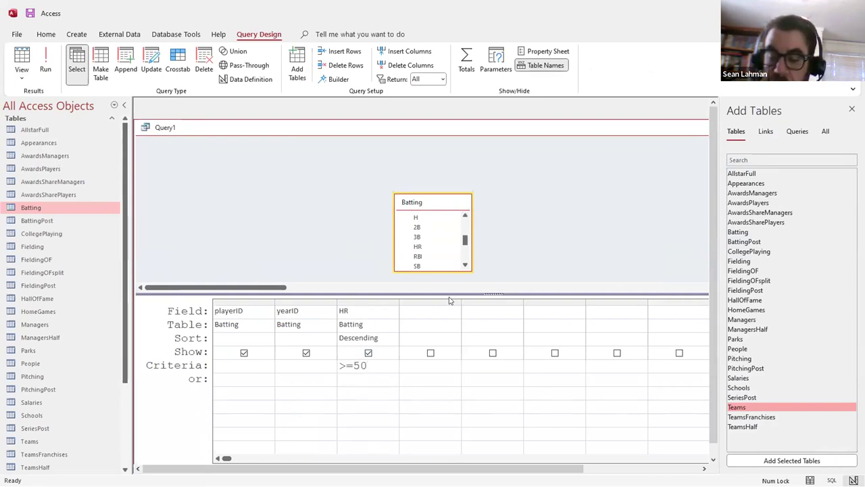
pyautogui.click(22, 59)
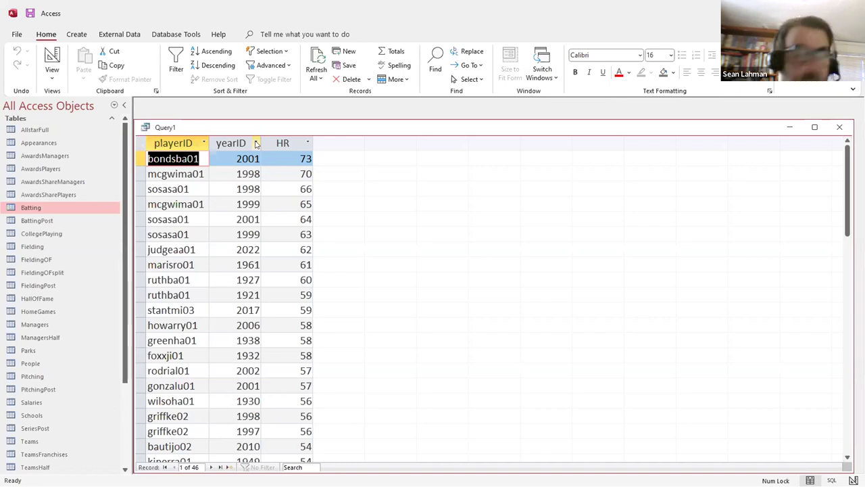
# Sort the datasheet by yearID from largest to smallest, move the HR column ahead of playerID, and return to Design View.
pyautogui.click(256, 143)
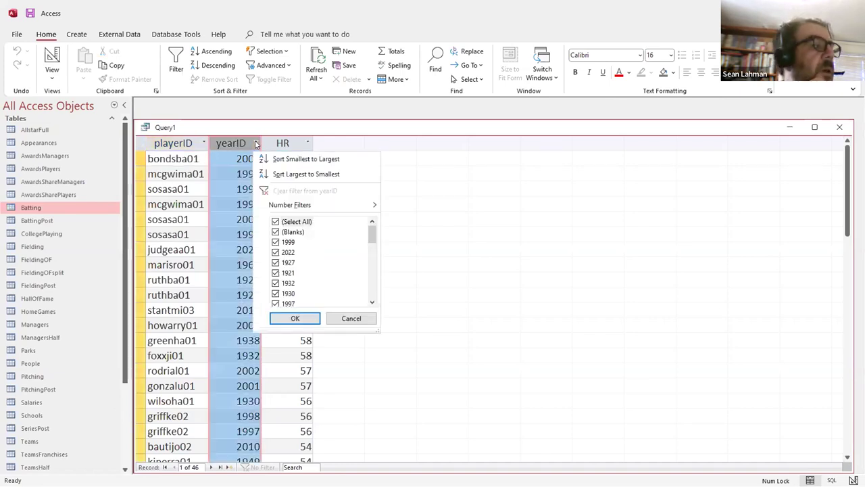
pyautogui.click(286, 175)
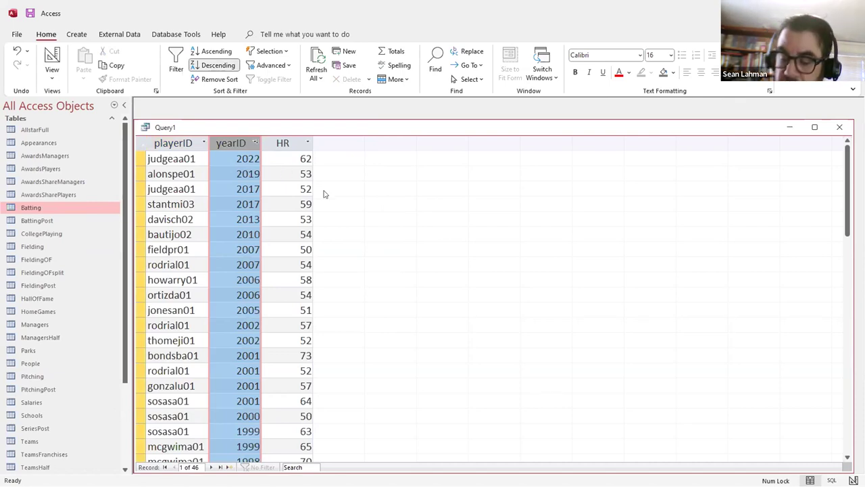
pyautogui.click(285, 142)
pyautogui.moveTo(289, 145); pyautogui.dragTo(177, 143)
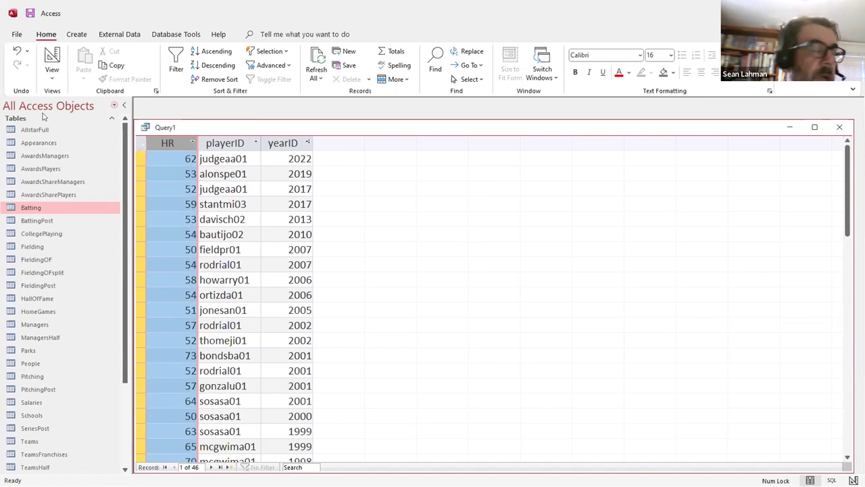
pyautogui.click(49, 76)
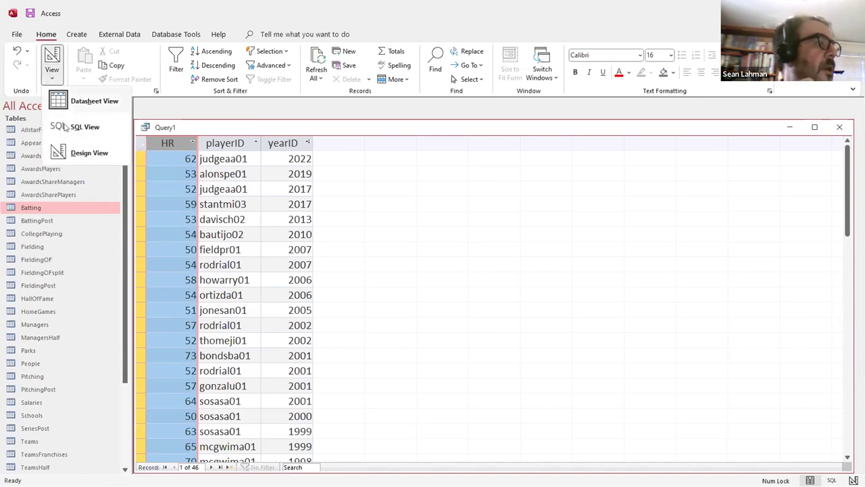
pyautogui.click(81, 153)
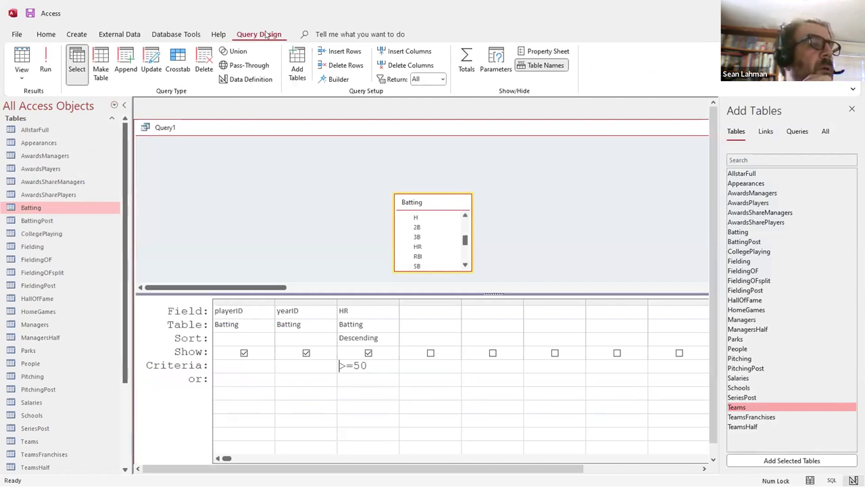
# Turn on the Total row in the design grid and remove the yearID column from the query.
pyautogui.click(464, 60)
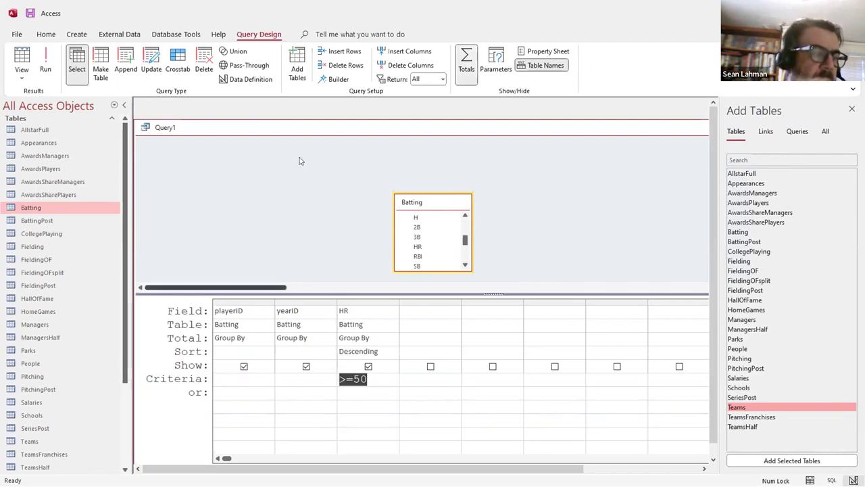
pyautogui.click(469, 63)
pyautogui.click(471, 64)
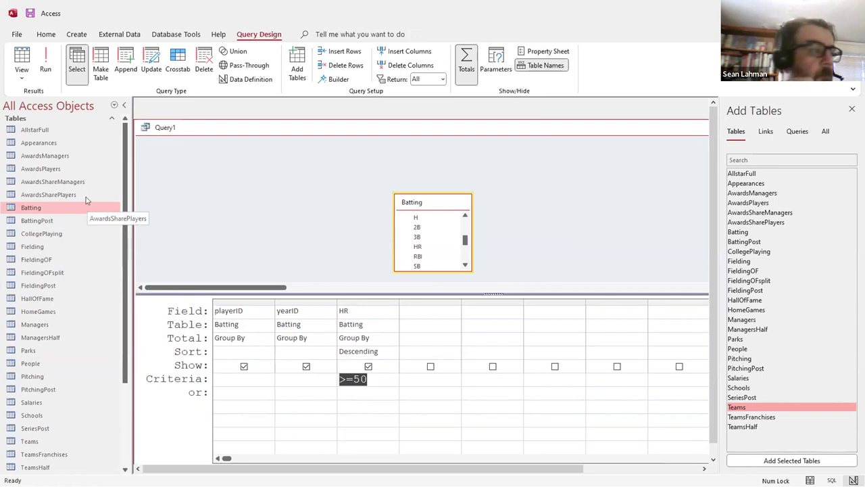
pyautogui.click(312, 301)
pyautogui.press('Delete')
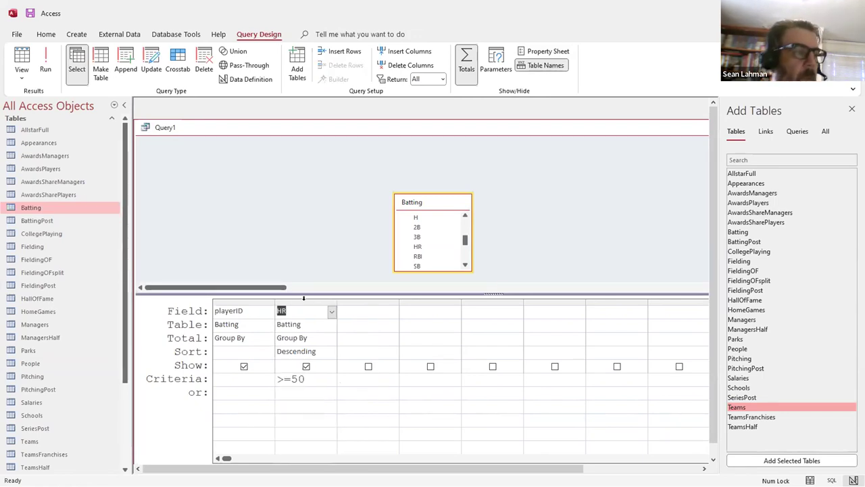
# Set the HR field's total to Sum and display the query's datasheet.
pyautogui.click(328, 338)
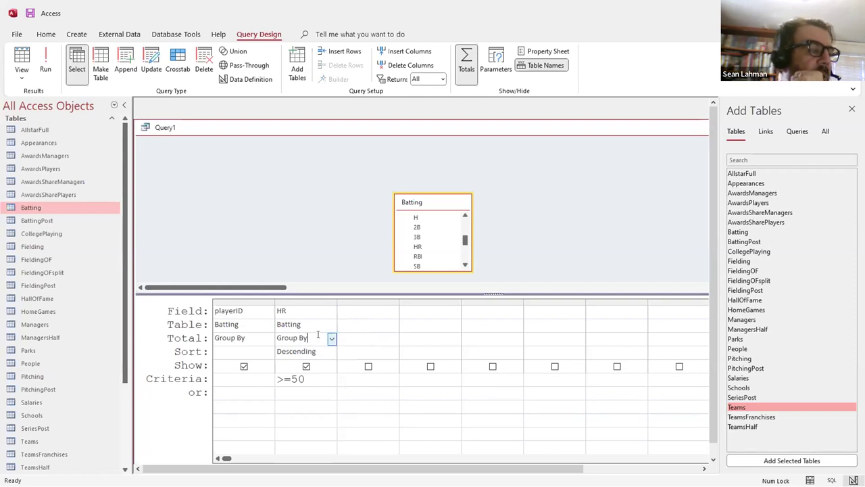
pyautogui.click(332, 339)
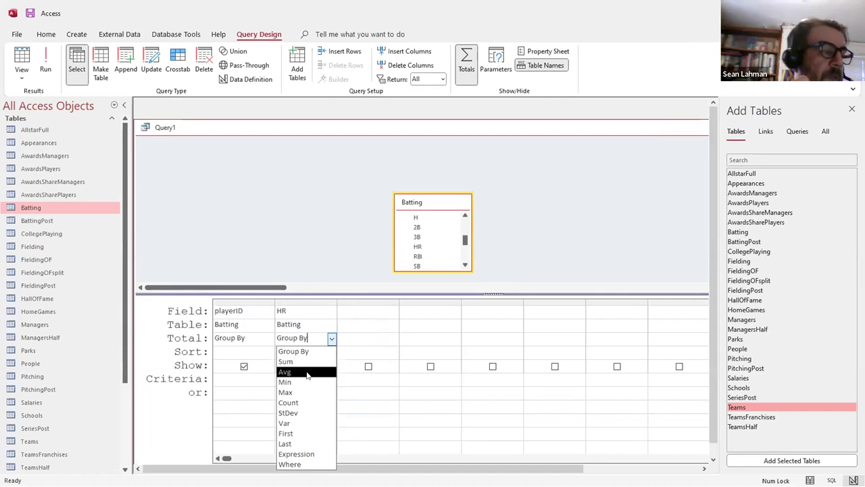
pyautogui.click(312, 362)
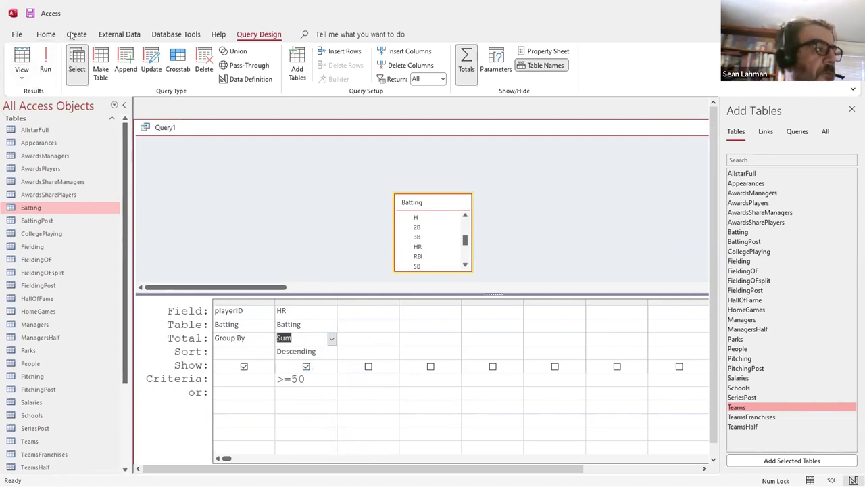
pyautogui.click(21, 62)
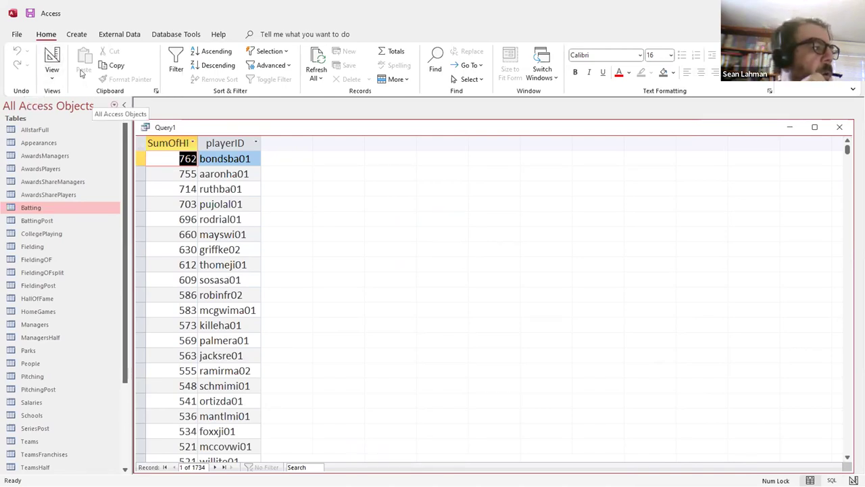
# Rename the SumOfHR alias to Career_homers in the query's SQL, and display the datasheet with that column fitted to its contents.
pyautogui.click(53, 83)
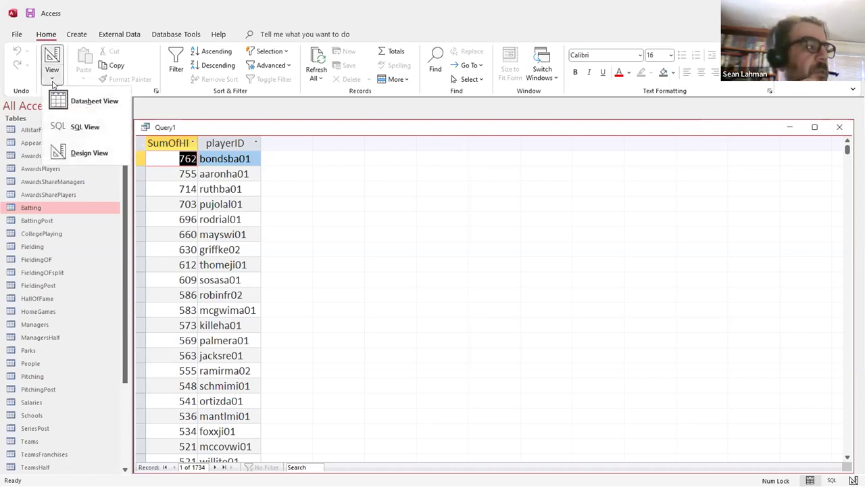
pyautogui.click(77, 128)
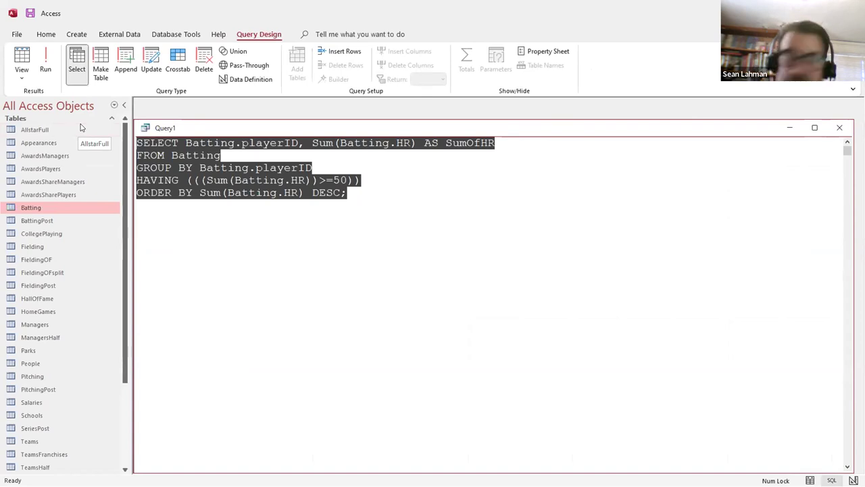
pyautogui.click(324, 162)
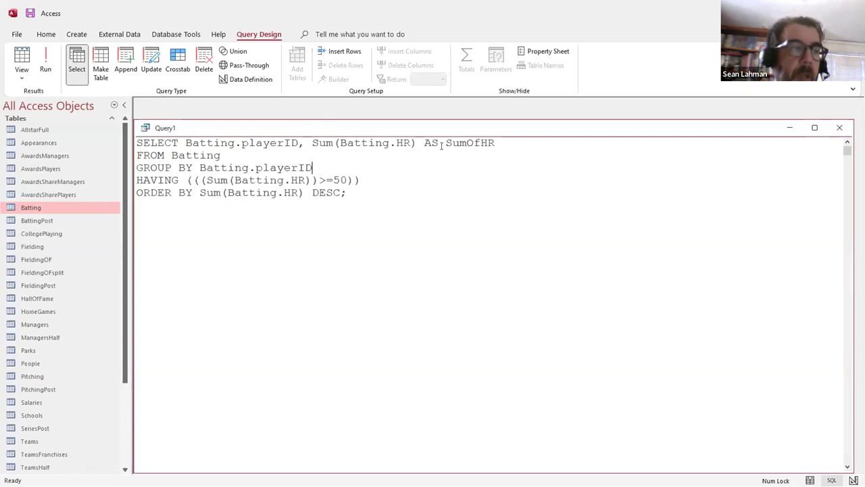
pyautogui.moveTo(446, 142); pyautogui.dragTo(507, 143)
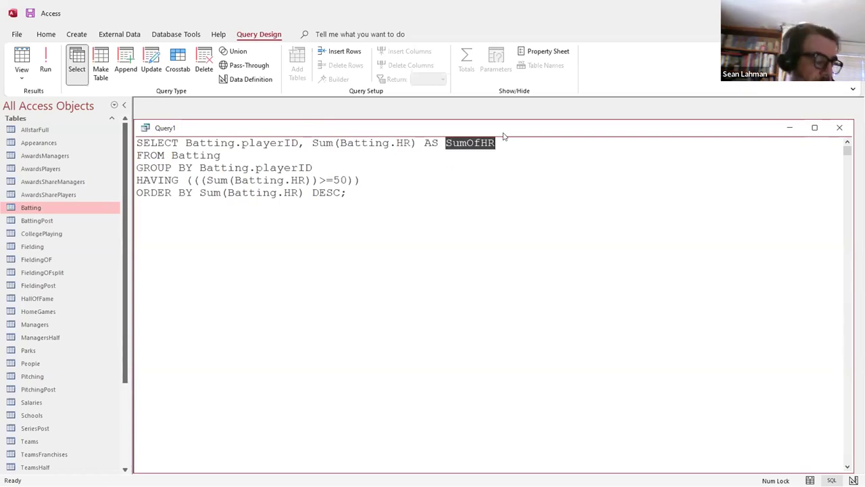
pyautogui.write('Career+_homers')
pyautogui.press('Left')
pyautogui.press('Left')
pyautogui.press('Left')
pyautogui.press('Left')
pyautogui.press('Left')
pyautogui.press('Left')
pyautogui.press('Left')
pyautogui.press('Delete')
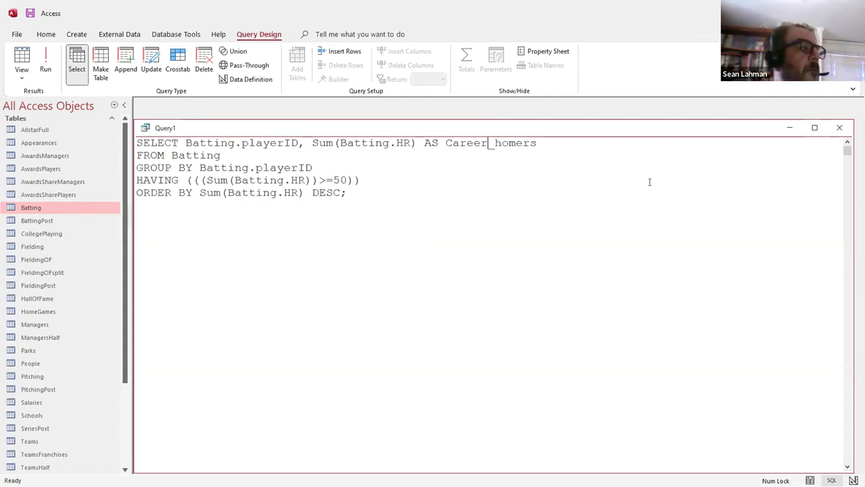
pyautogui.click(24, 61)
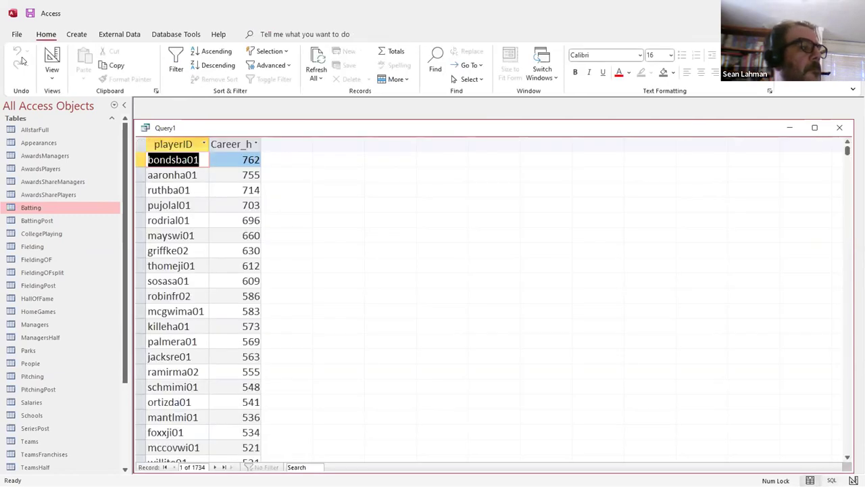
pyautogui.doubleClick(260, 139)
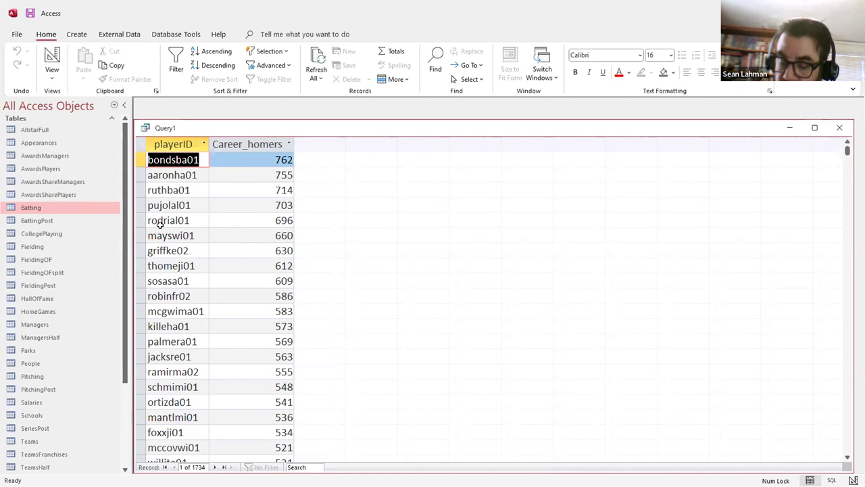
# Look over the People table, close it, and add it to the query design beside Batting.
pyautogui.doubleClick(38, 365)
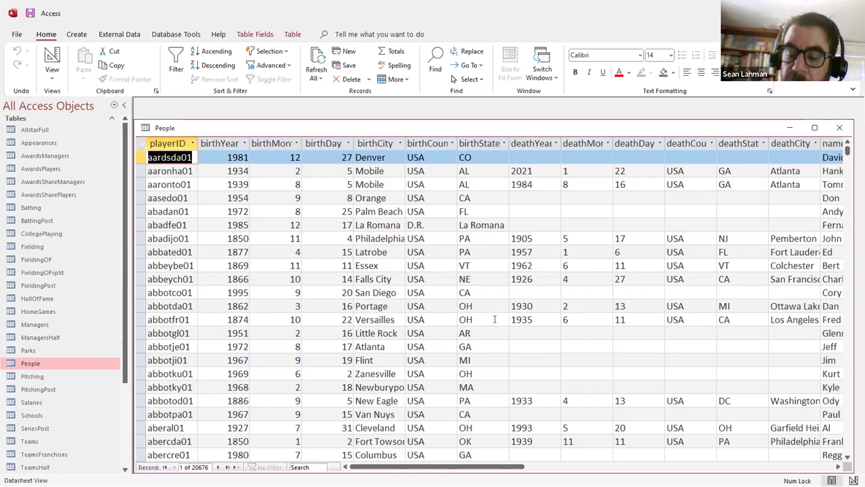
pyautogui.click(839, 127)
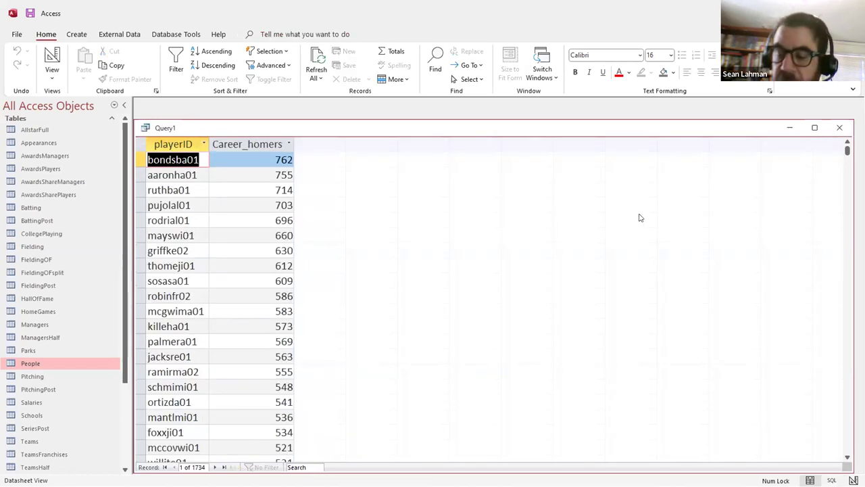
pyautogui.click(52, 76)
pyautogui.click(80, 155)
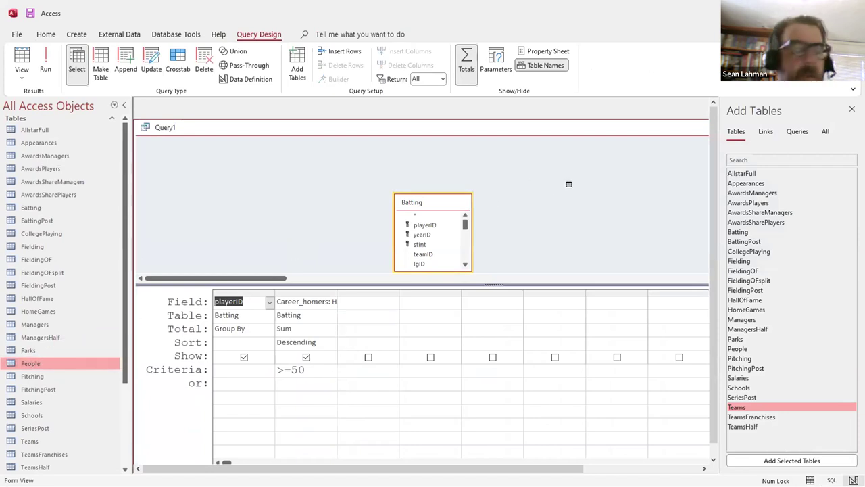
pyautogui.moveTo(568, 183); pyautogui.dragTo(568, 184)
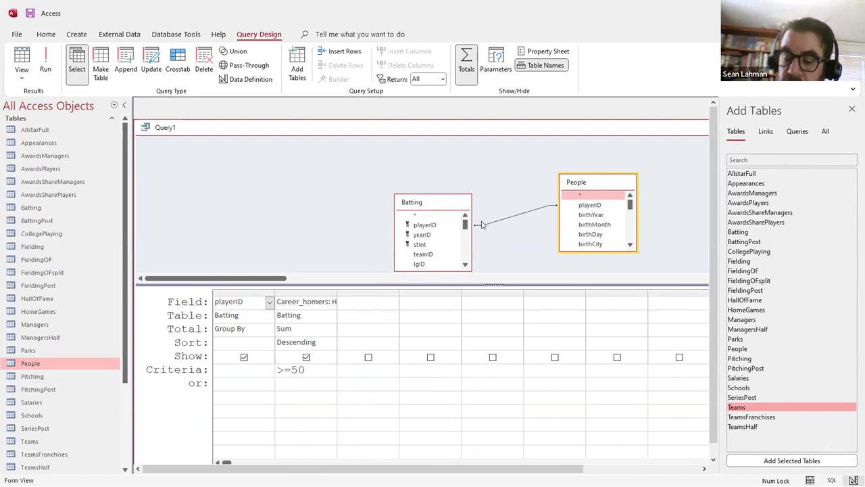
# Add the nameLast and nameFirst fields from People to the design grid and display the query's datasheet.
pyautogui.click(628, 247)
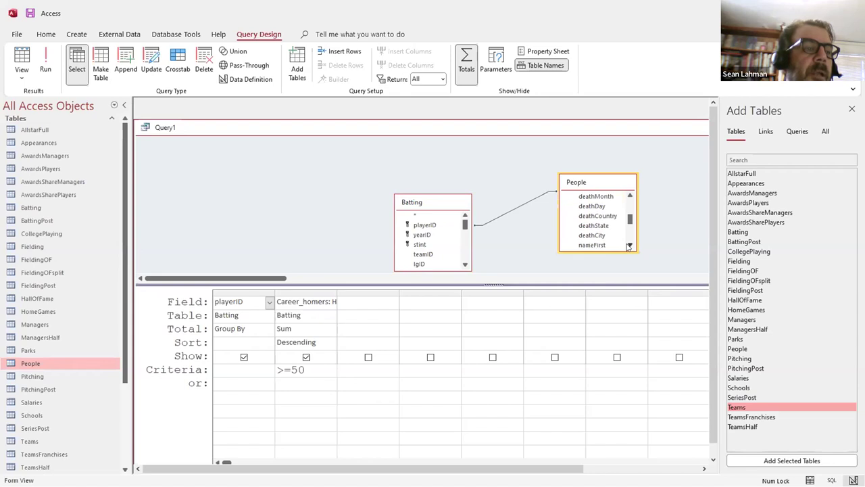
pyautogui.moveTo(601, 239); pyautogui.dragTo(384, 303)
pyautogui.moveTo(592, 230); pyautogui.dragTo(442, 304)
pyautogui.click(21, 76)
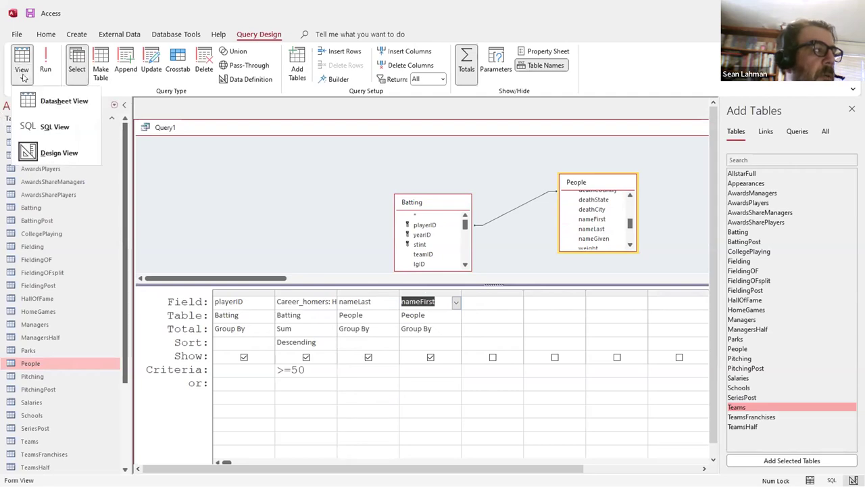
pyautogui.click(62, 107)
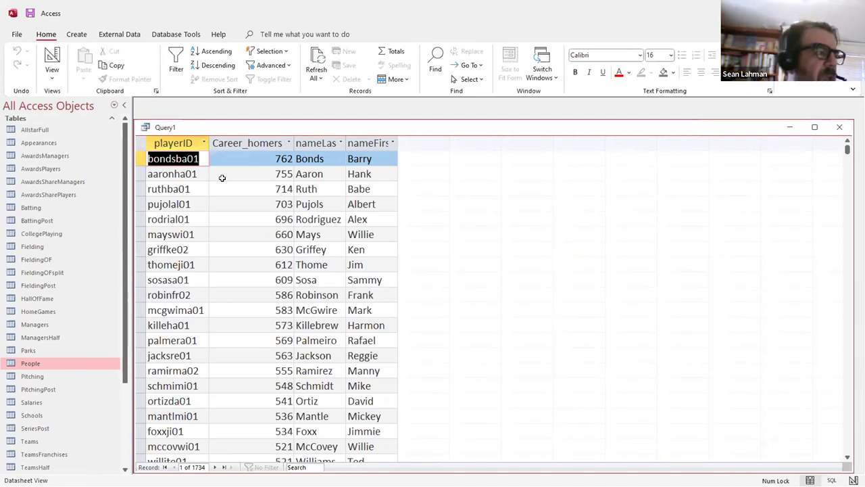
# Review the query's SQL with the join between People and Batting, and return to Design View.
pyautogui.click(54, 78)
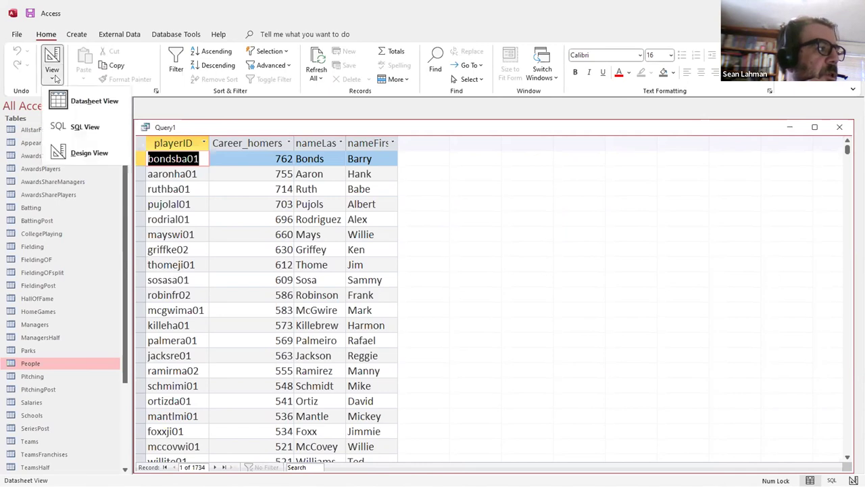
pyautogui.click(77, 127)
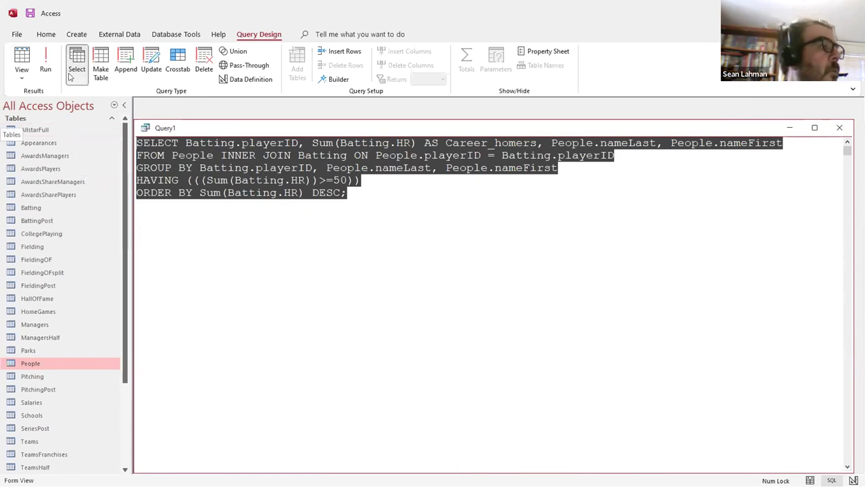
pyautogui.click(21, 75)
pyautogui.click(55, 153)
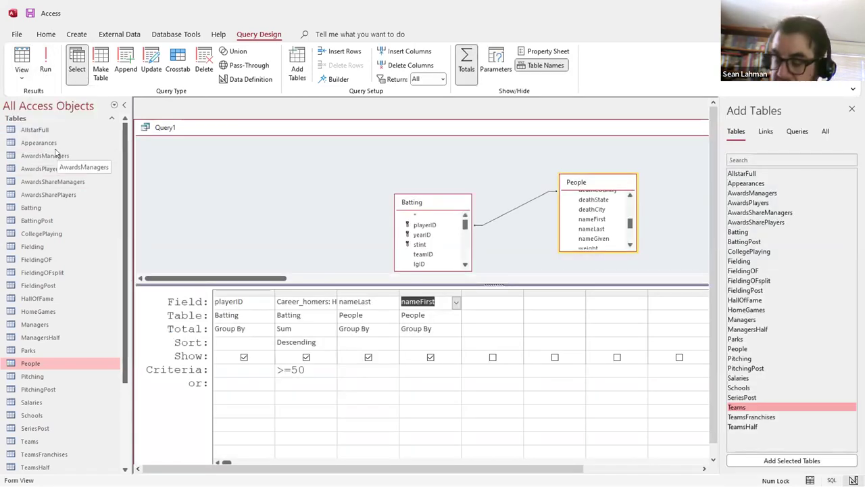
# Add the bats field from People to the design grid with the criterion "L" and display the query's datasheet.
pyautogui.click(629, 245)
pyautogui.moveTo(584, 225); pyautogui.dragTo(498, 301)
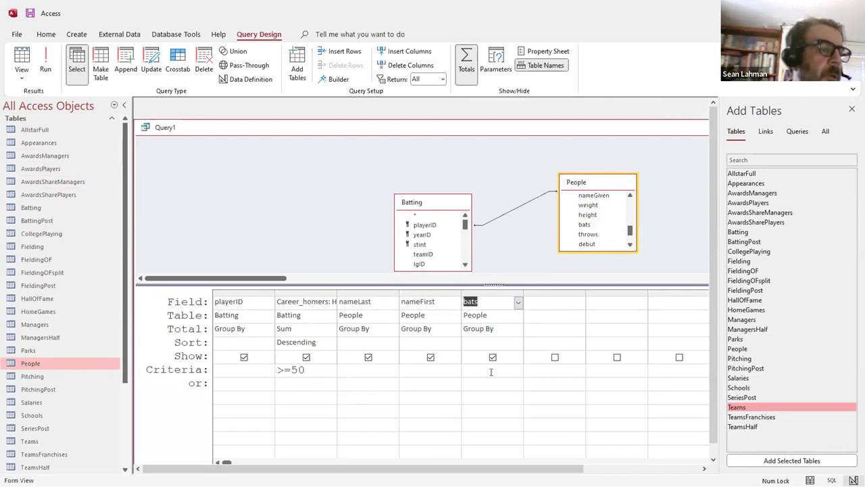
pyautogui.click(604, 402)
pyautogui.write('R')
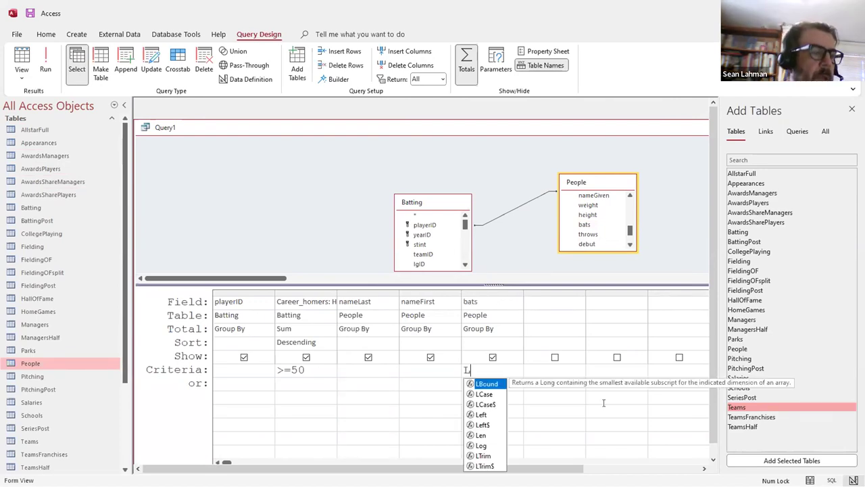
pyautogui.press('BackSpace')
pyautogui.write('"L"')
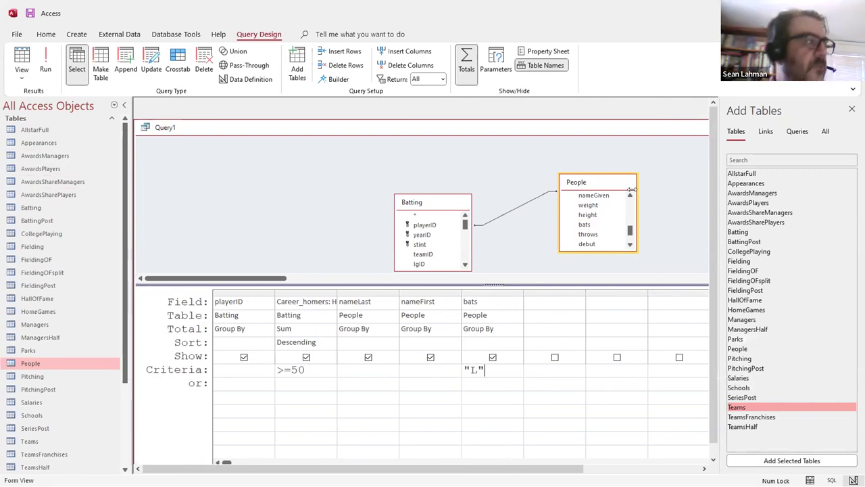
pyautogui.click(22, 74)
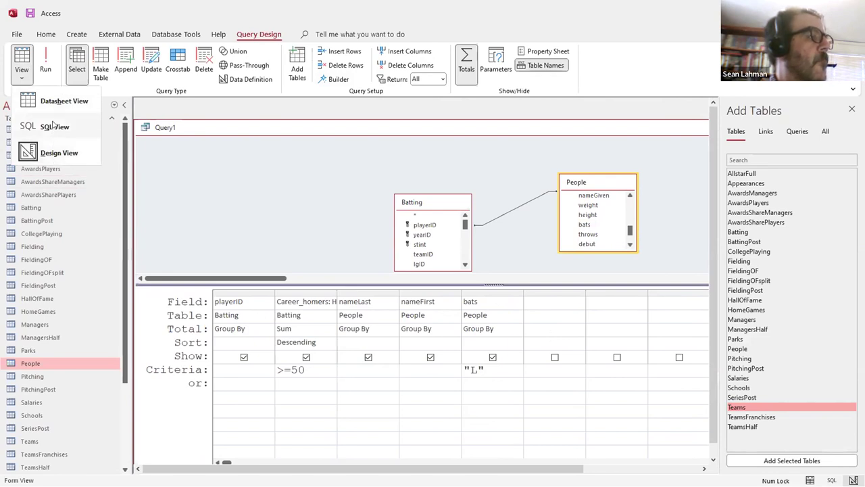
pyautogui.click(65, 96)
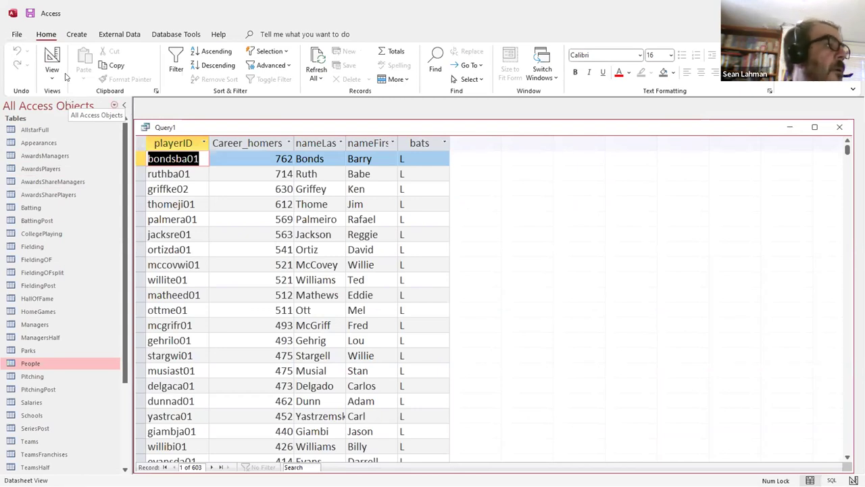
# Change the bats criterion to "B" in Design View and display the datasheet of switch hitters.
pyautogui.click(52, 80)
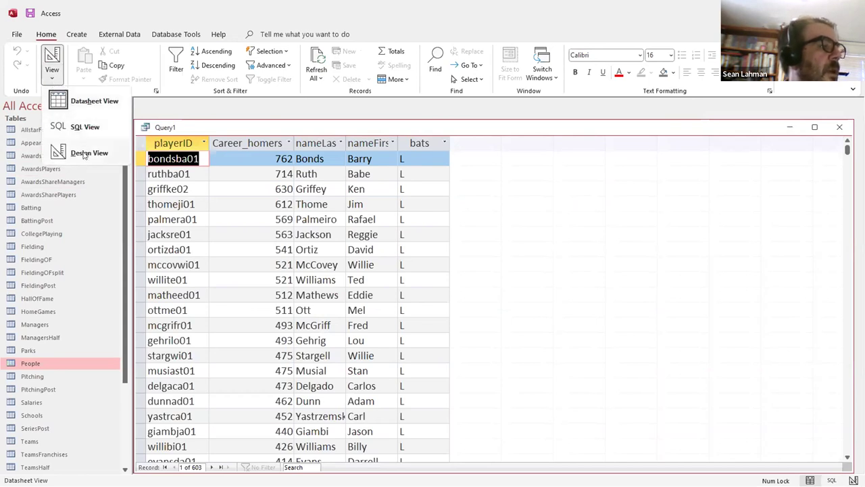
pyautogui.click(87, 151)
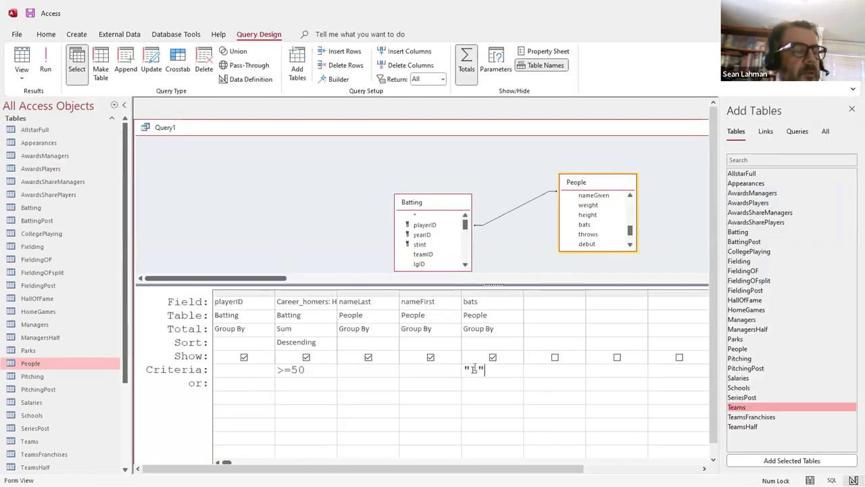
pyautogui.write('"B"')
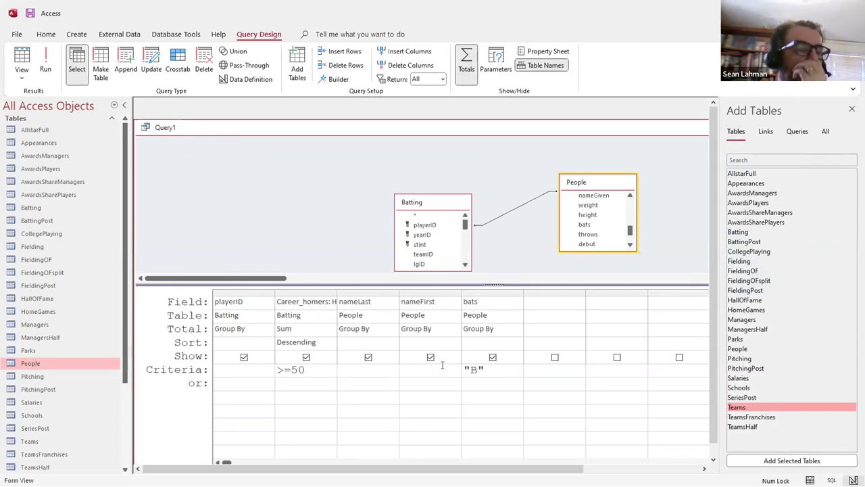
pyautogui.click(16, 83)
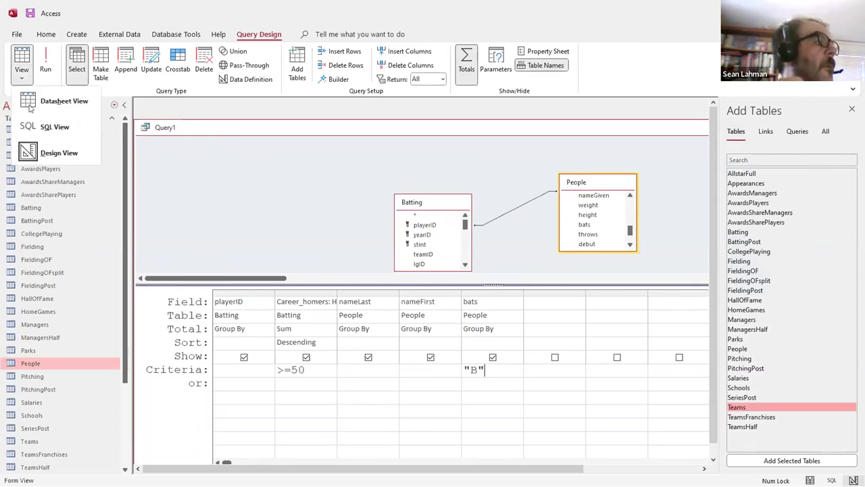
pyautogui.click(39, 156)
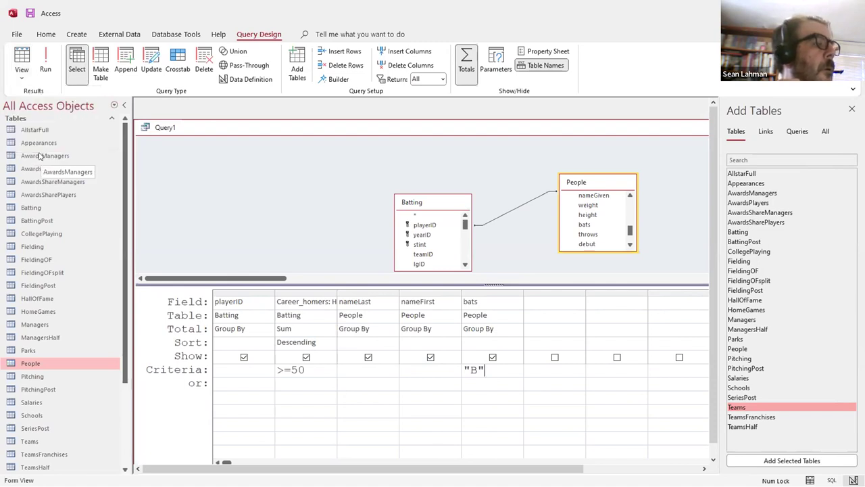
pyautogui.click(23, 73)
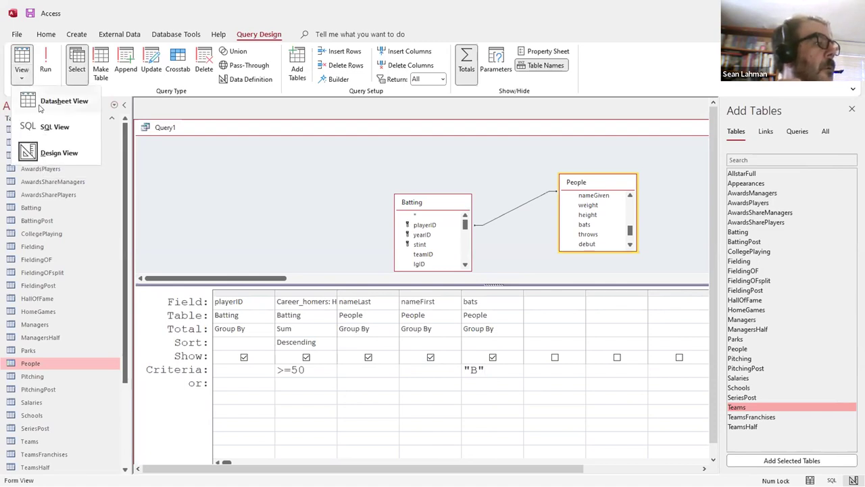
pyautogui.click(45, 96)
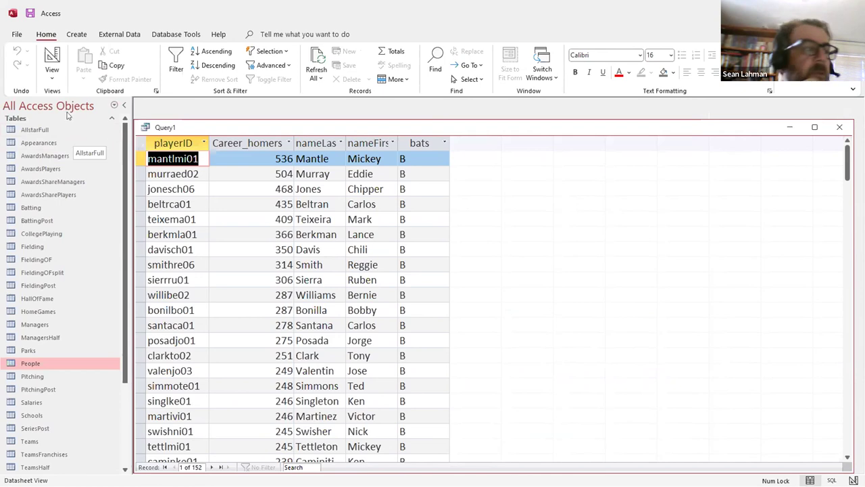
# Return to Design View and add Batting's yearID field with the criterion 2022 and its total set to Max.
pyautogui.click(54, 78)
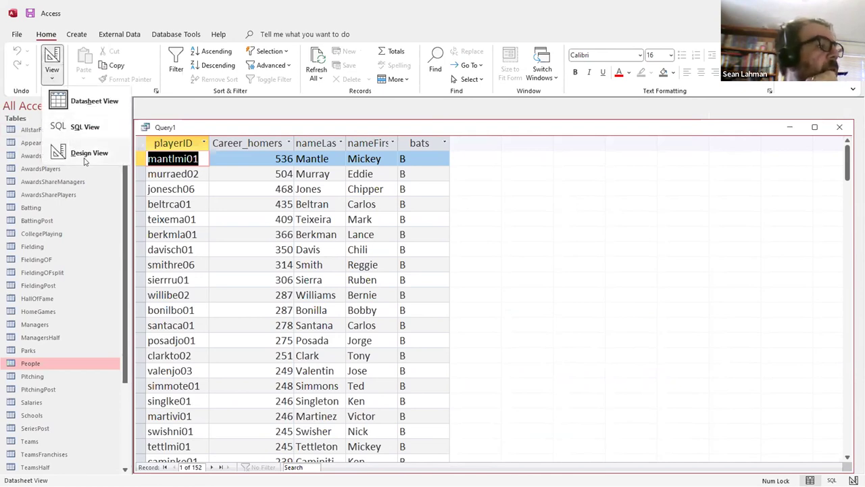
pyautogui.click(86, 158)
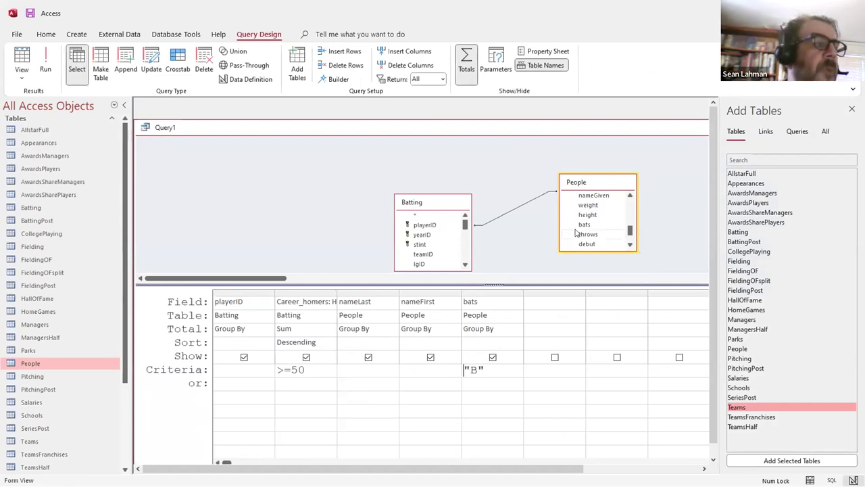
pyautogui.moveTo(422, 234); pyautogui.dragTo(546, 304)
pyautogui.click(537, 369)
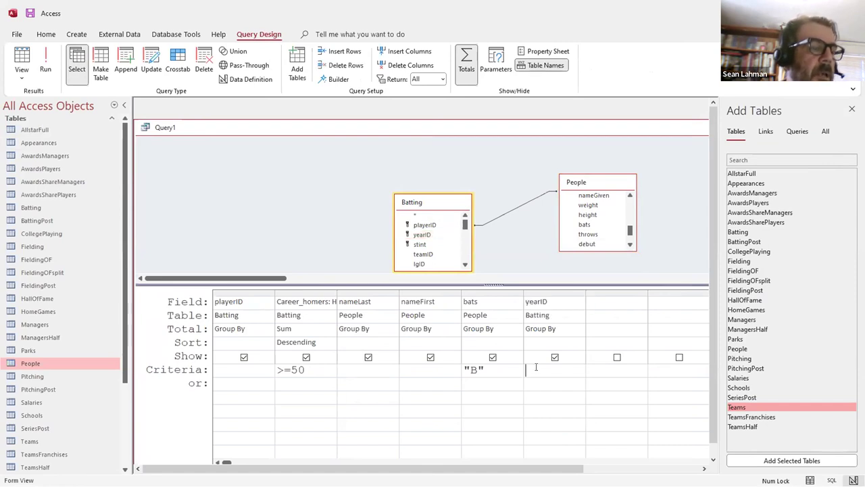
pyautogui.write('2022')
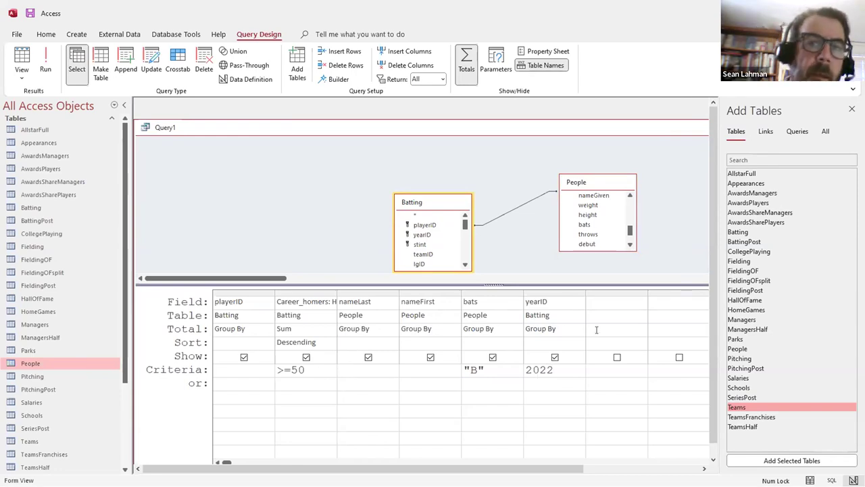
pyautogui.click(579, 329)
pyautogui.click(579, 330)
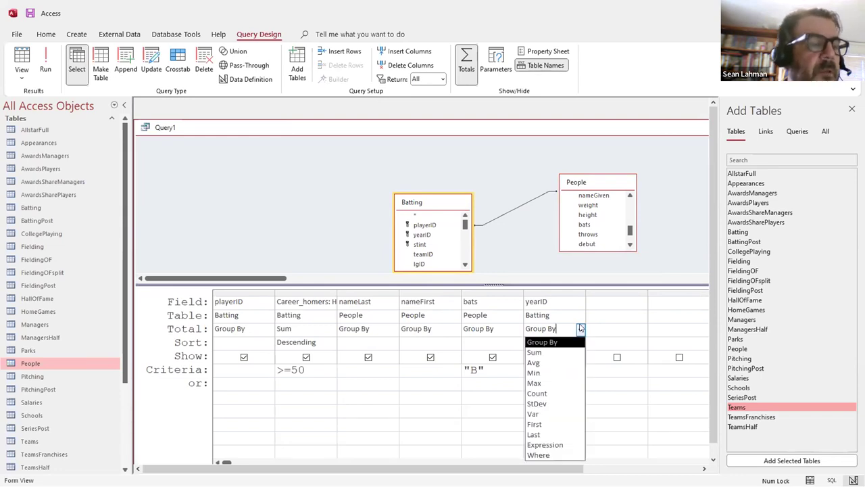
pyautogui.click(564, 383)
# Clear the criterion of the bats field and display the query's datasheet.
pyautogui.click(487, 370)
pyautogui.moveTo(487, 370); pyautogui.dragTo(464, 369)
pyautogui.press('Delete')
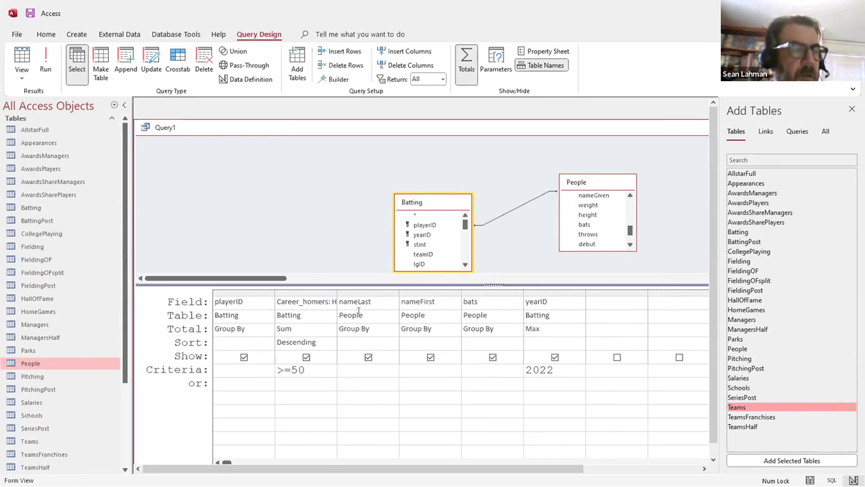
pyautogui.click(21, 77)
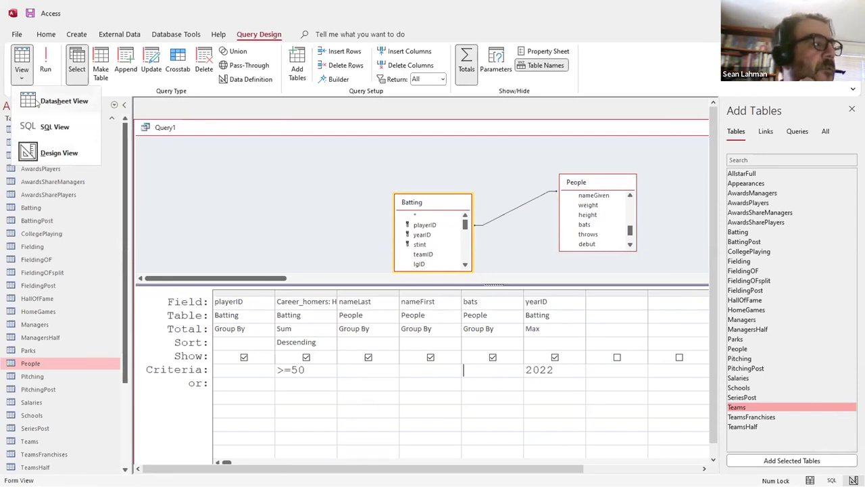
pyautogui.click(37, 101)
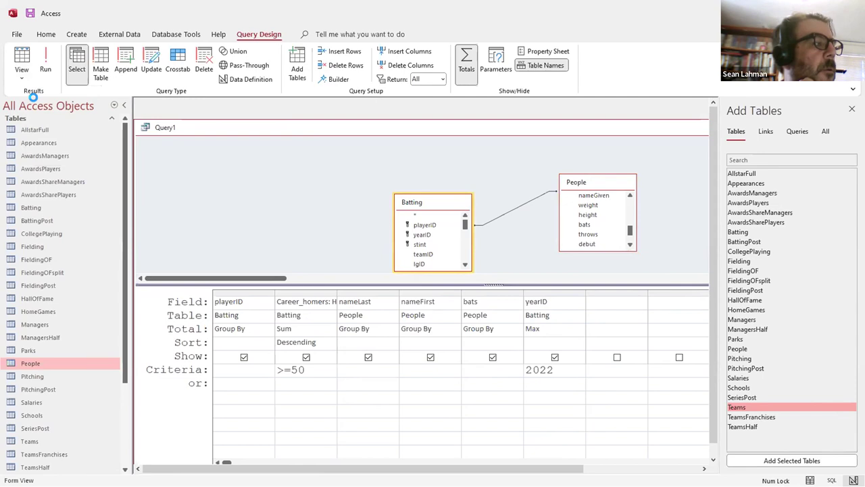